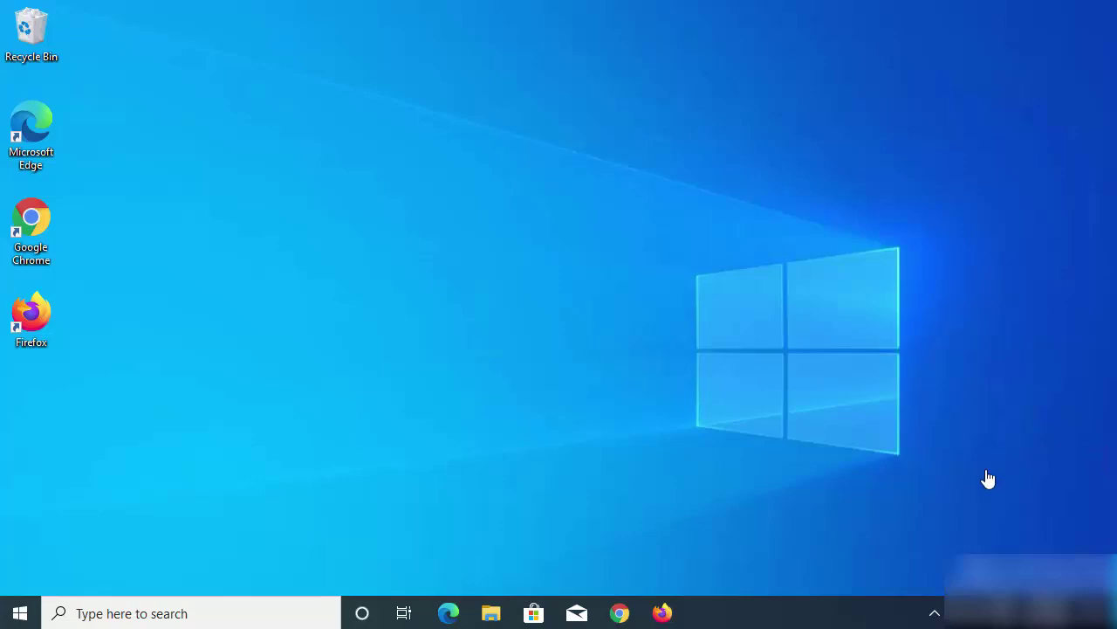
# - In Google Chrome, go to the Node.js website and download the 14.16.1 LTS installer for Windows (x64)
pyautogui.click(621, 609)
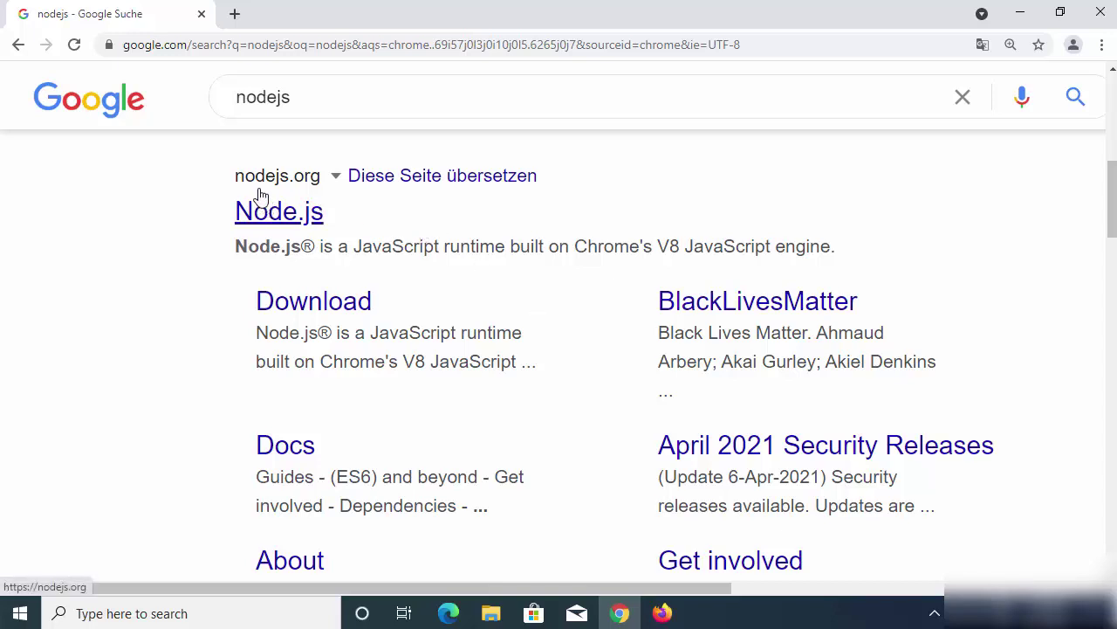
pyautogui.click(297, 210)
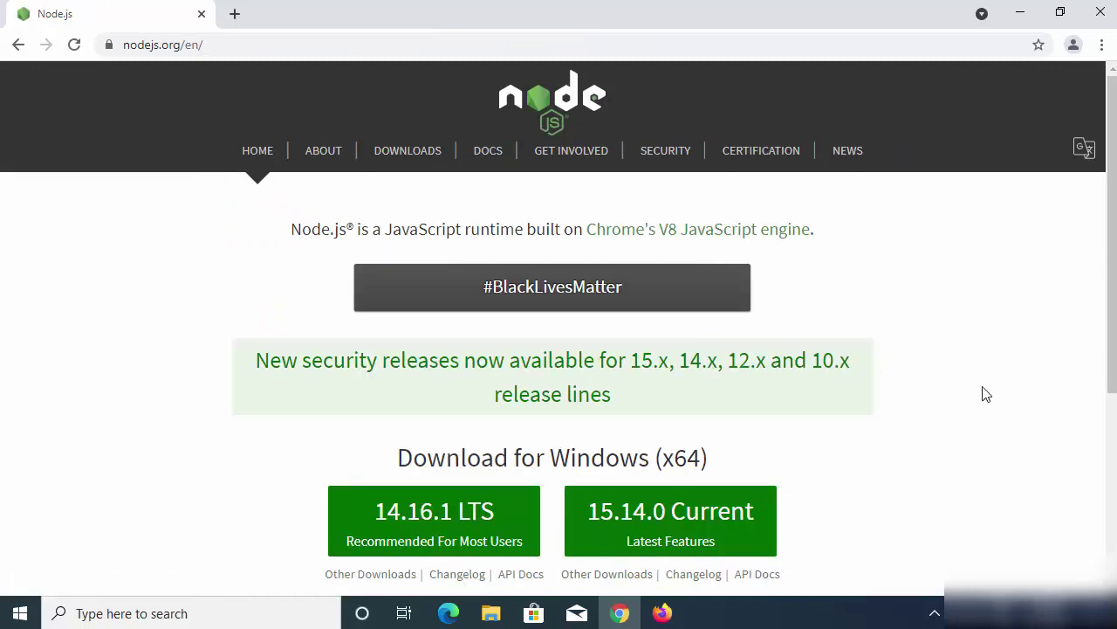
pyautogui.scroll(-2, 930, 354)
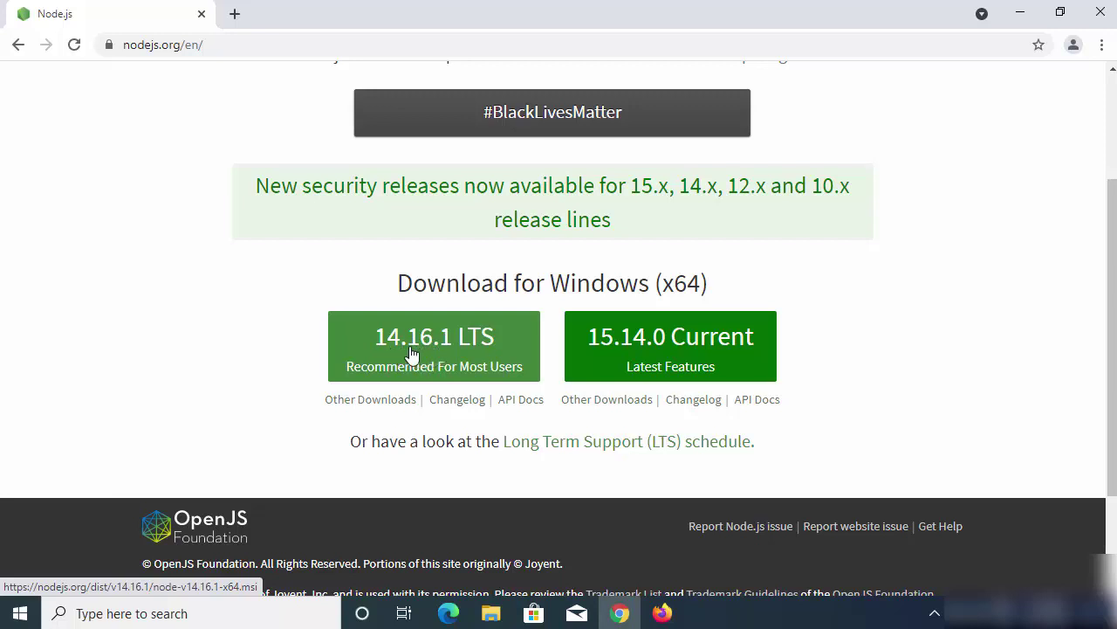
pyautogui.click(472, 348)
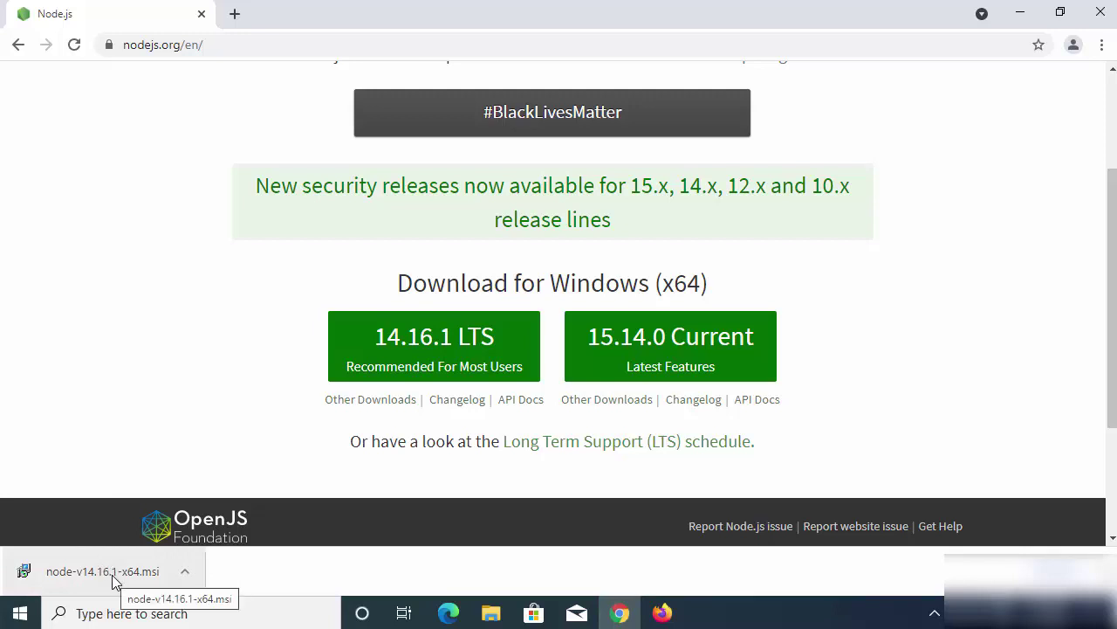
# - Launch the downloaded node-v14.16.1-x64.msi installer, minimize the browser, and accept the license agreement in the setup wizard
pyautogui.click(113, 581)
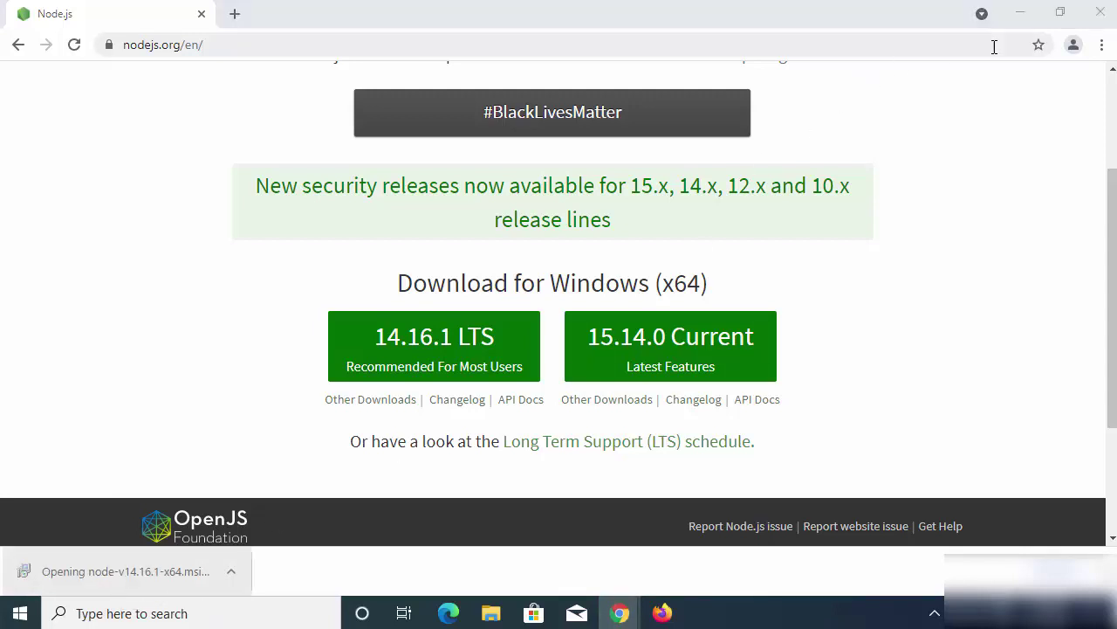
pyautogui.click(1019, 13)
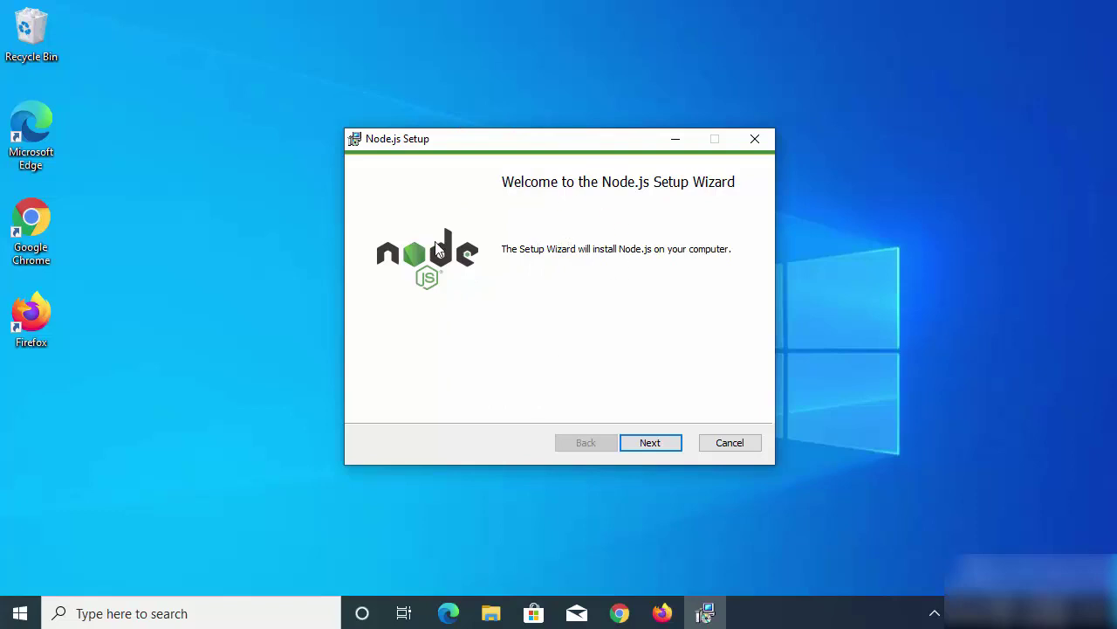
pyautogui.click(661, 445)
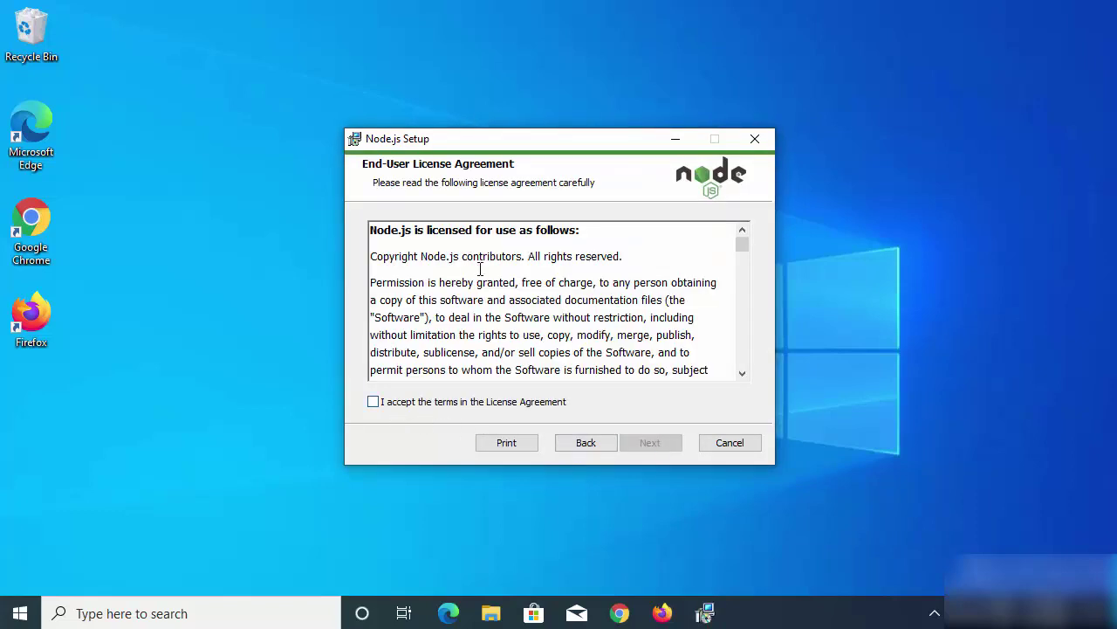
pyautogui.moveTo(740, 248); pyautogui.dragTo(742, 361)
pyautogui.click(407, 404)
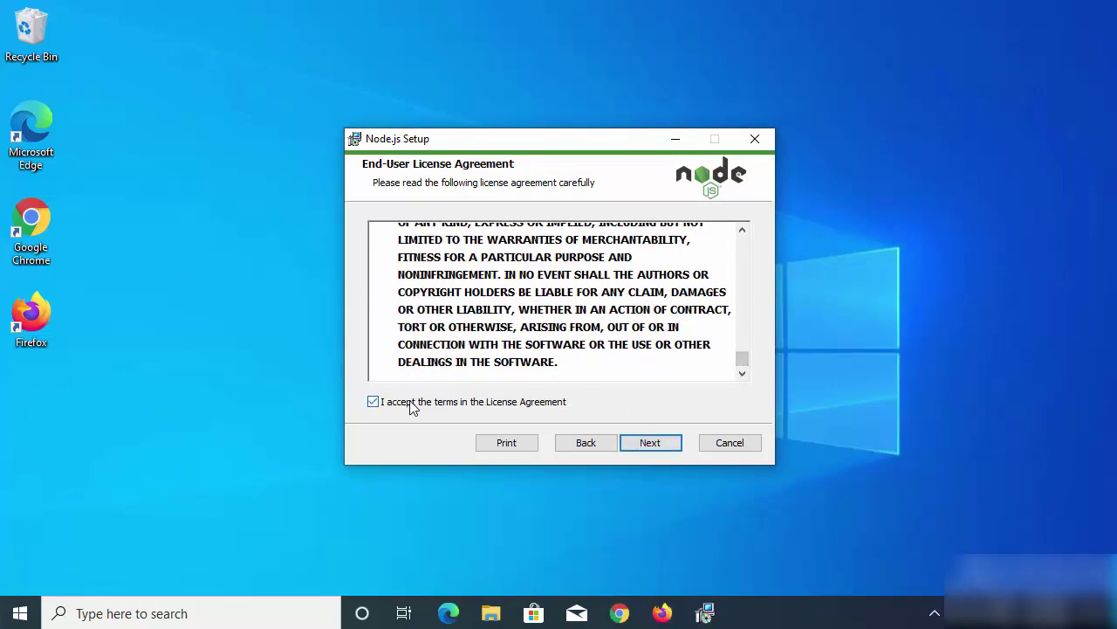
pyautogui.click(651, 443)
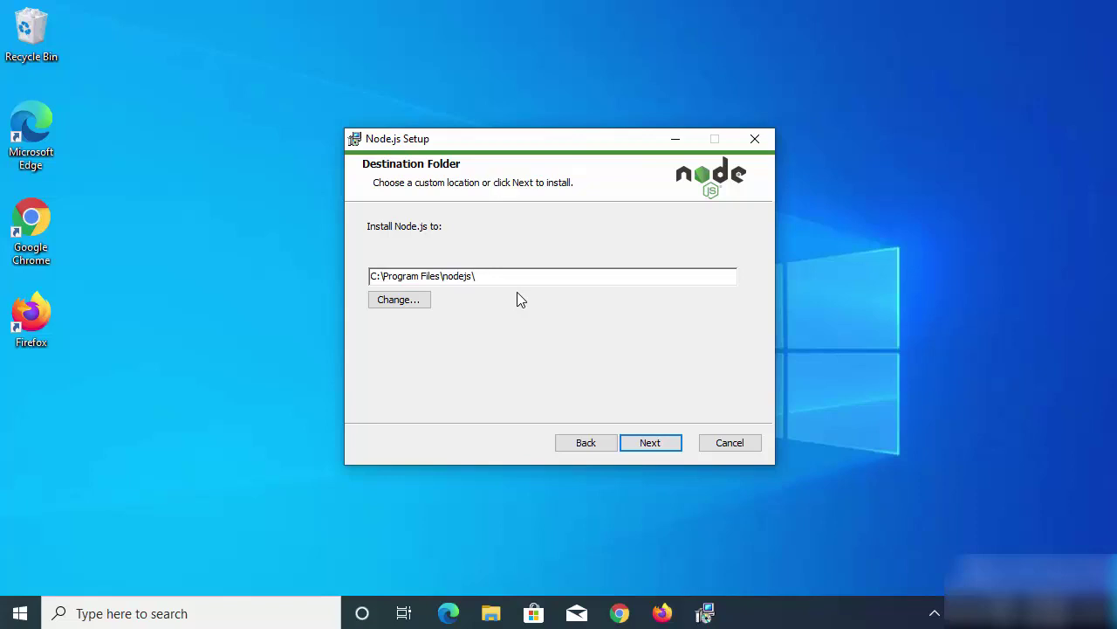
# - Keep the default destination folder and features, and enable automatic installation of the necessary tools for native modules
pyautogui.click(644, 443)
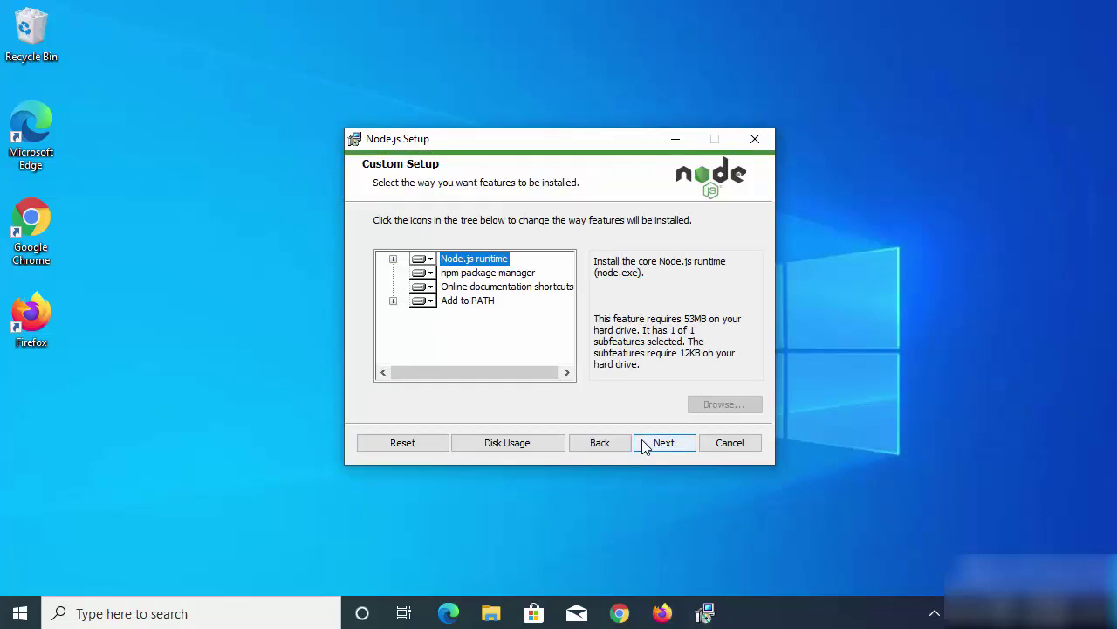
pyautogui.click(643, 444)
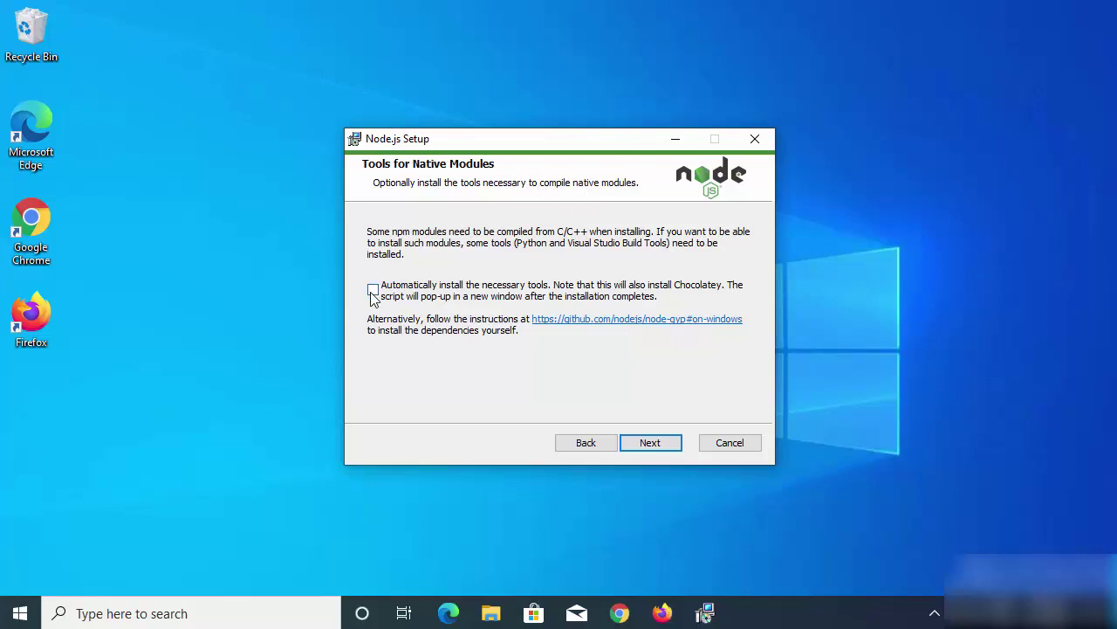
pyautogui.click(400, 292)
pyautogui.click(649, 446)
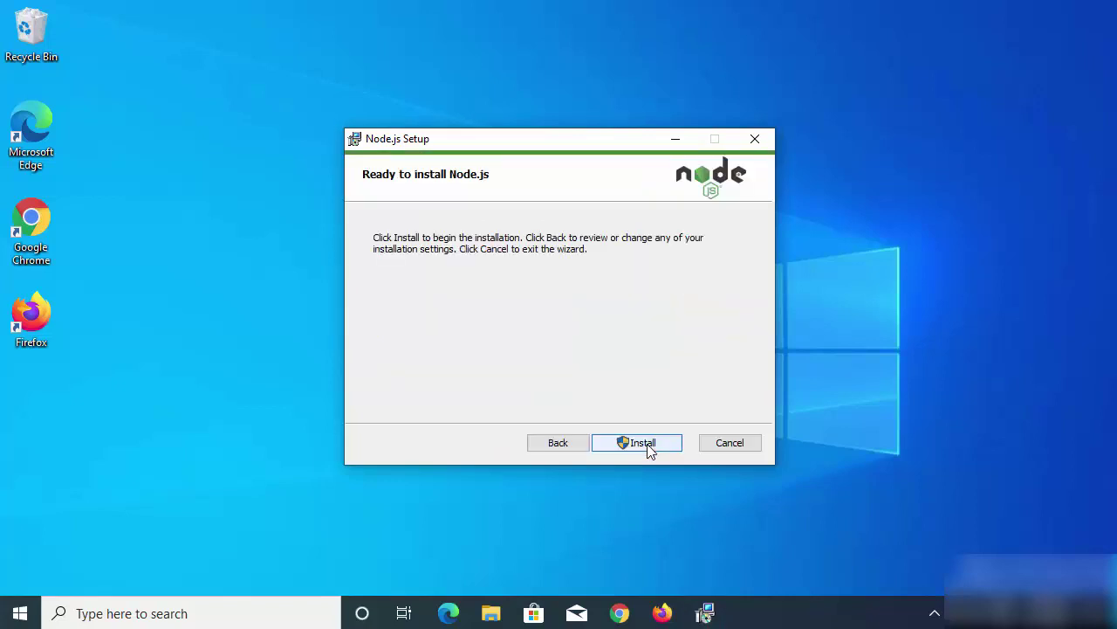
# - Install Node.js, allowing it to make changes to the device, and finish the setup wizard
pyautogui.click(647, 445)
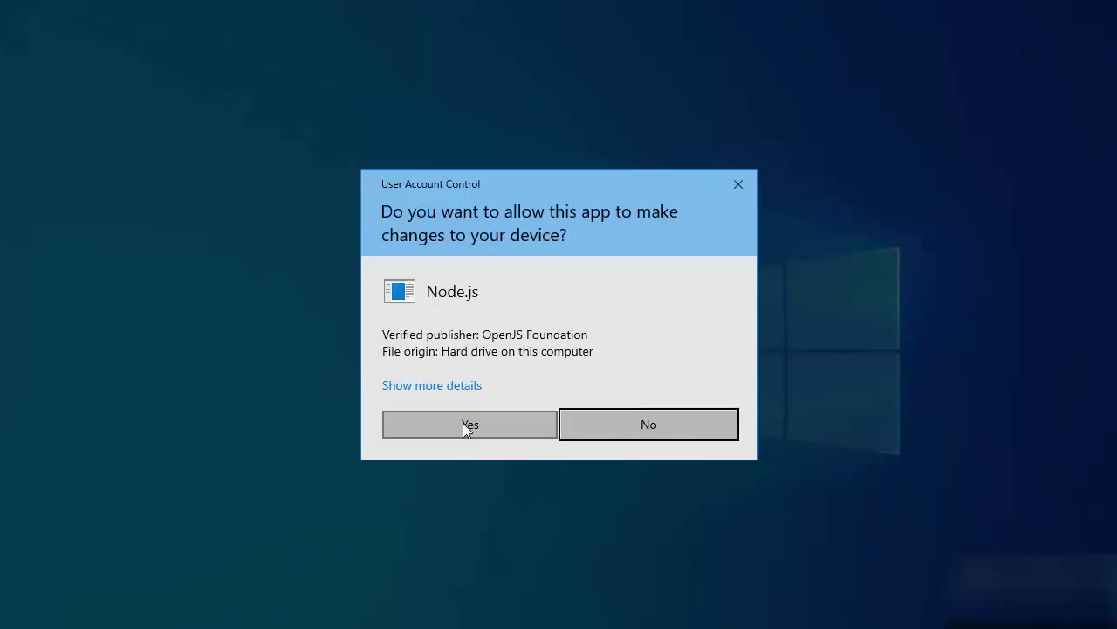
pyautogui.click(463, 422)
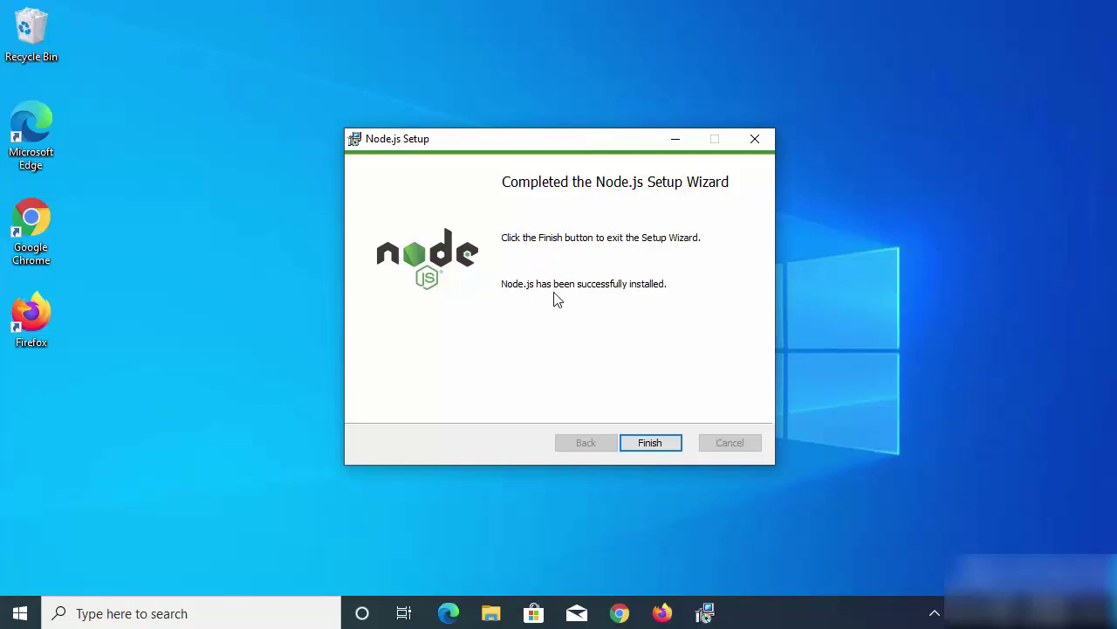
pyautogui.click(654, 443)
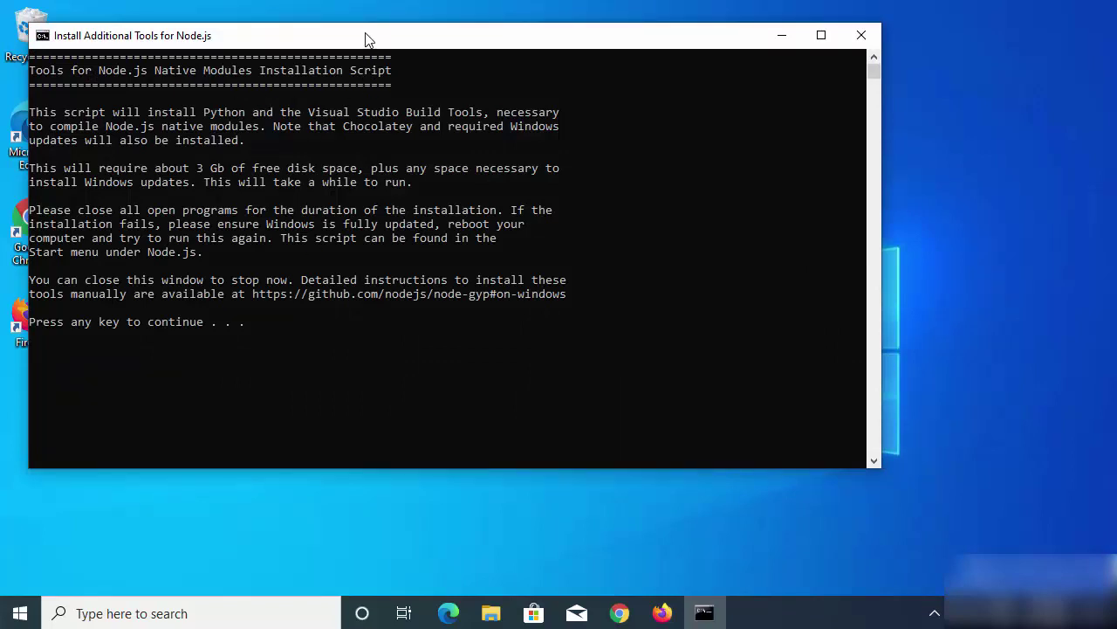
# - Run the additional tools installation script, allow Windows PowerShell to make changes, and minimize its window
pyautogui.moveTo(367, 39); pyautogui.dragTo(444, 55)
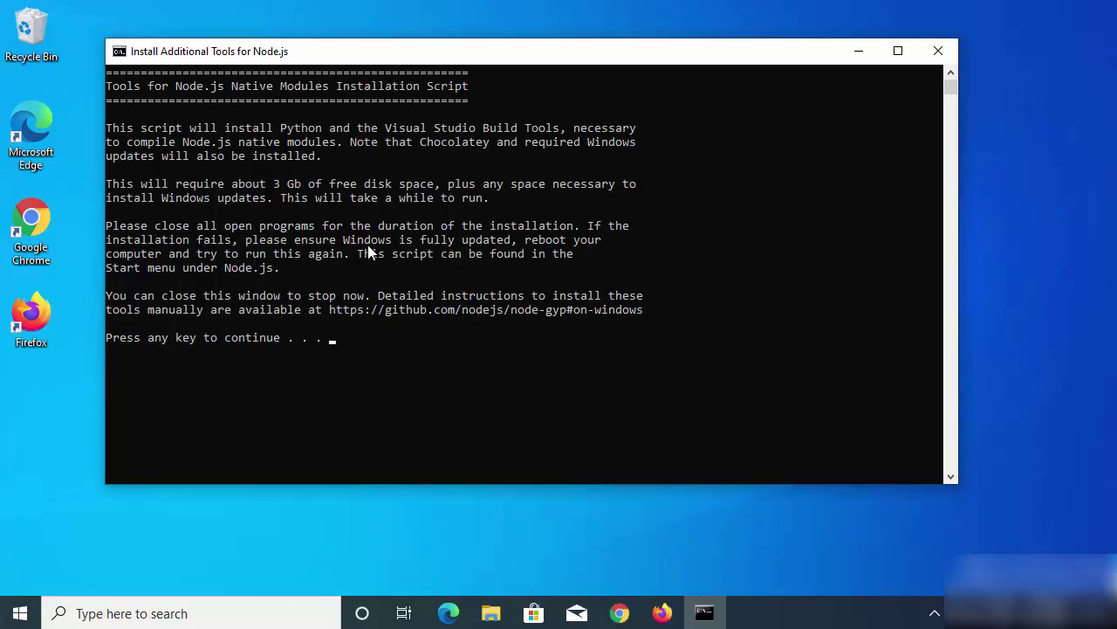
pyautogui.press('Return')
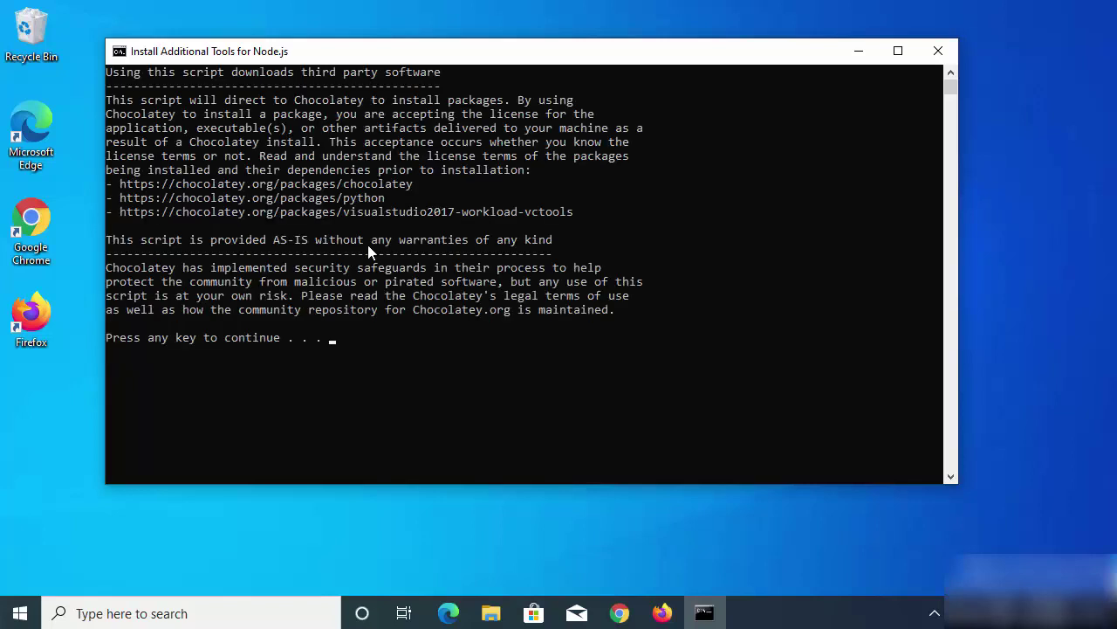
pyautogui.press('Return')
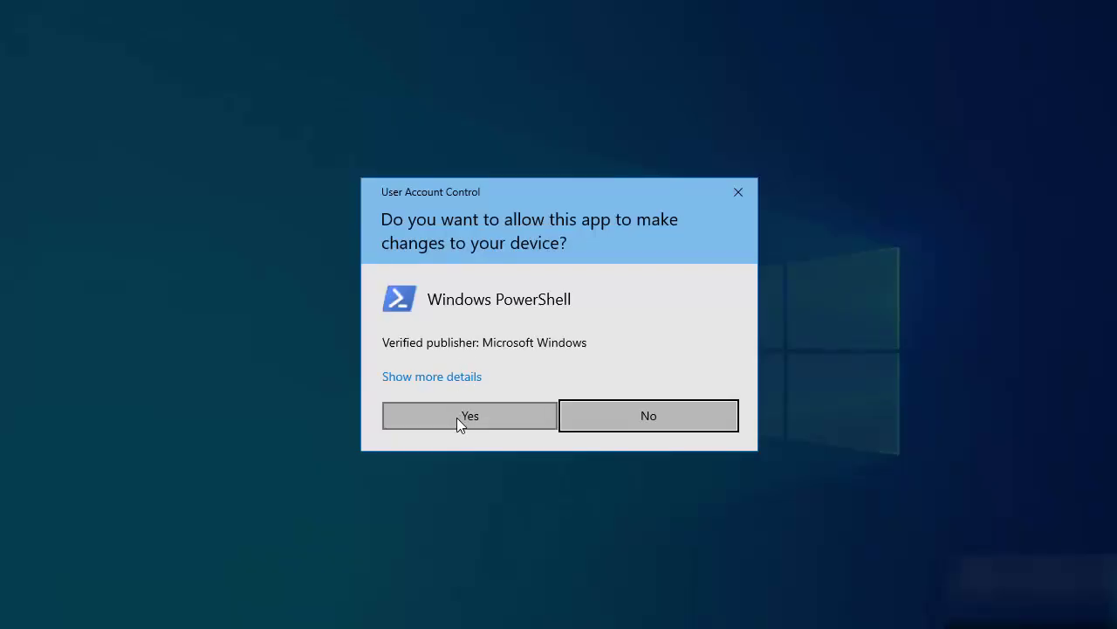
pyautogui.click(457, 416)
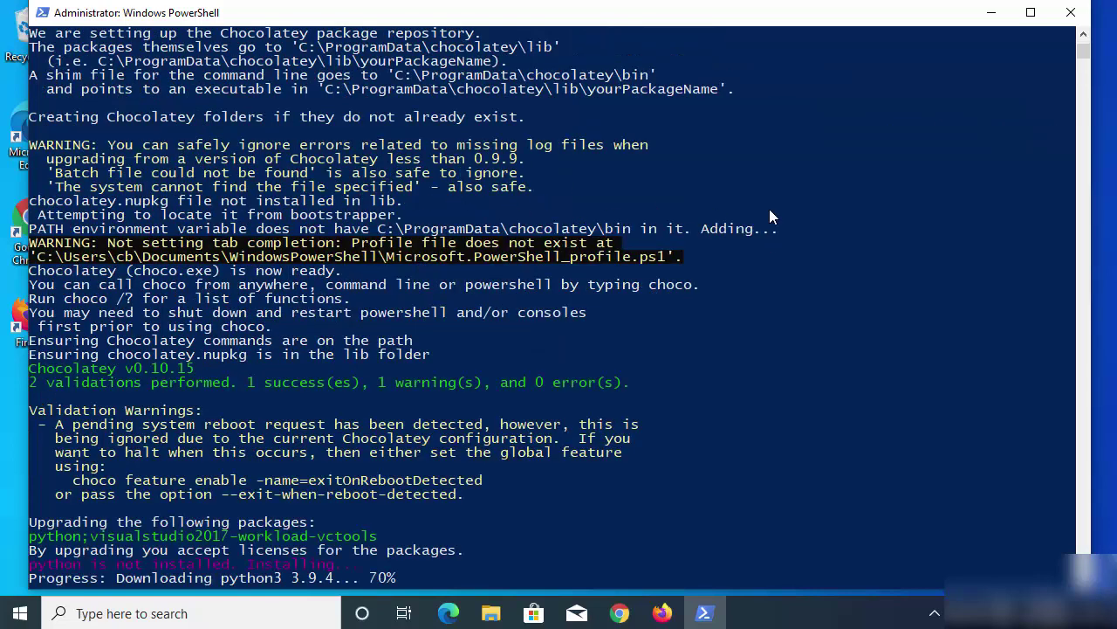
pyautogui.click(991, 13)
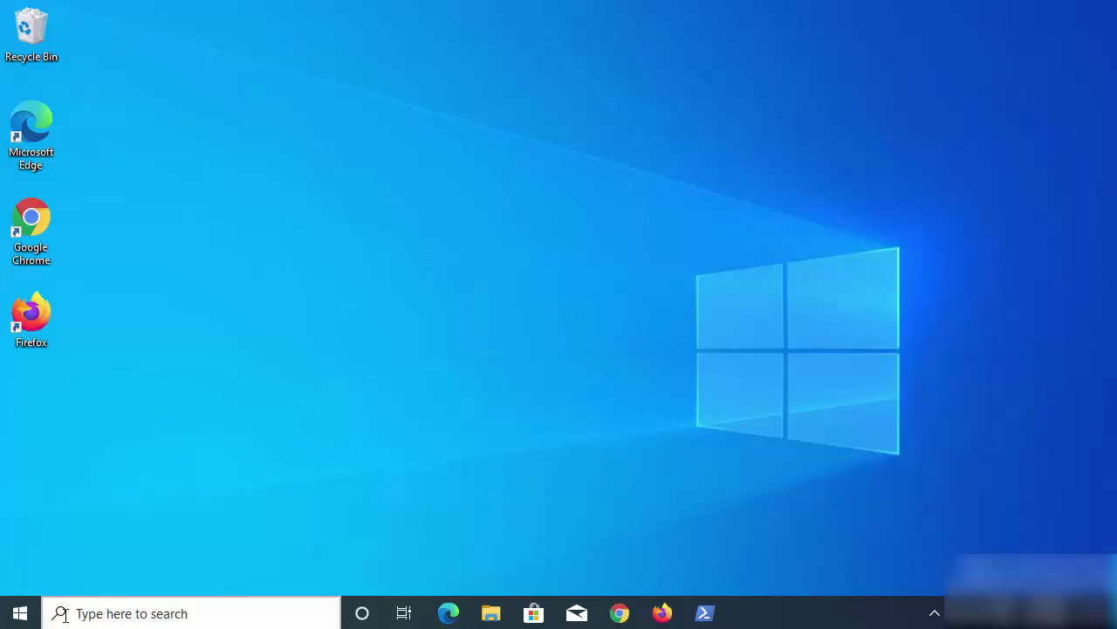
# - Open the Node.js command prompt and set its font size to 28
pyautogui.click(19, 612)
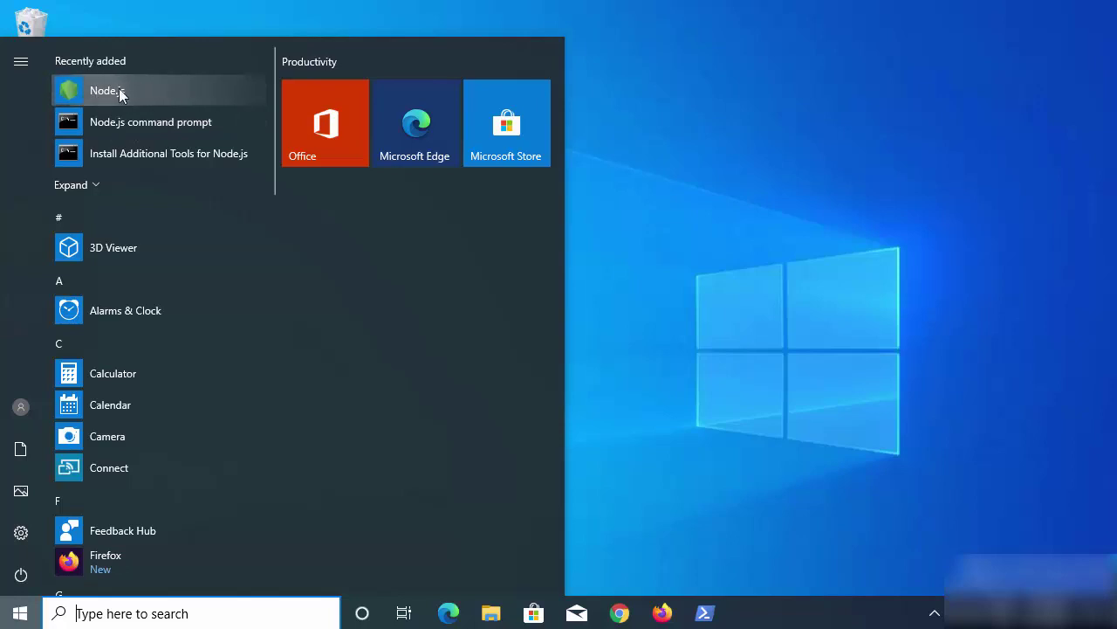
pyautogui.click(149, 124)
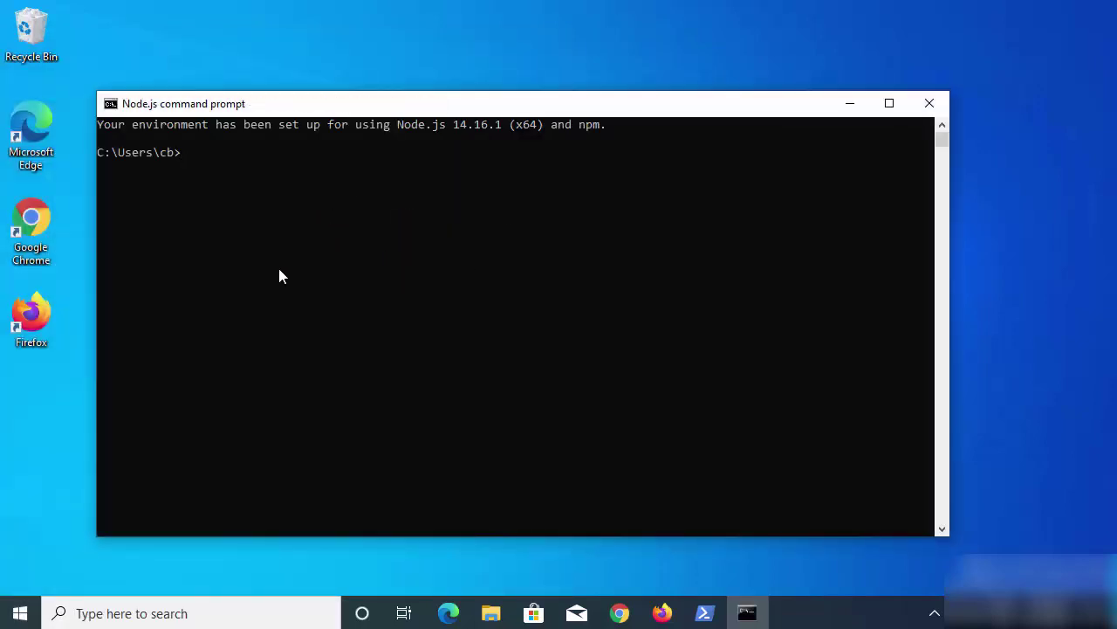
pyautogui.click(110, 104)
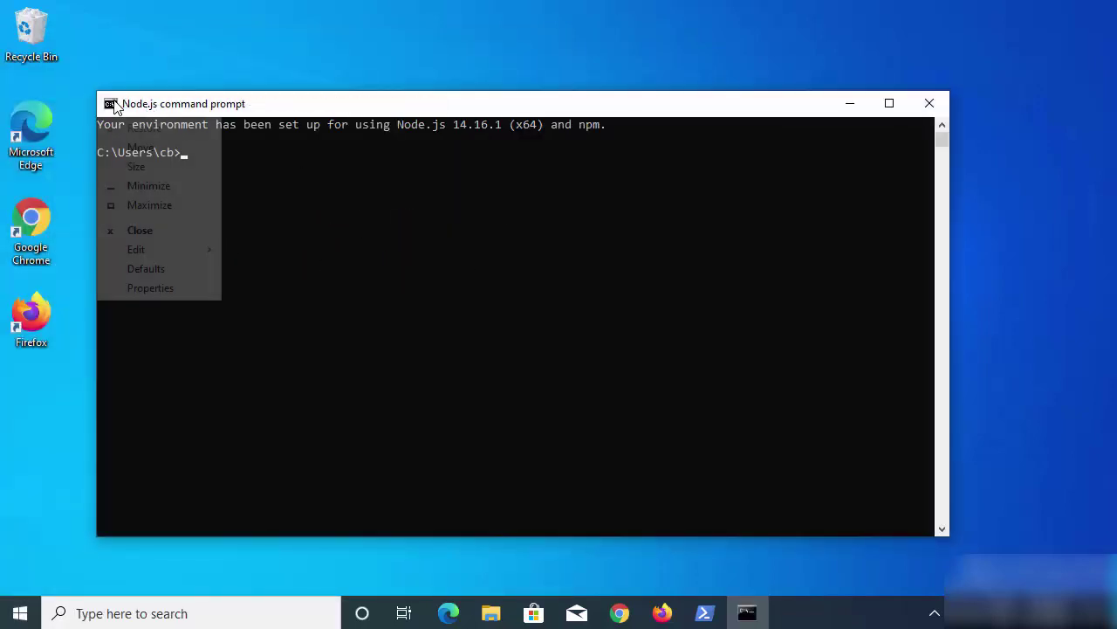
pyautogui.click(148, 289)
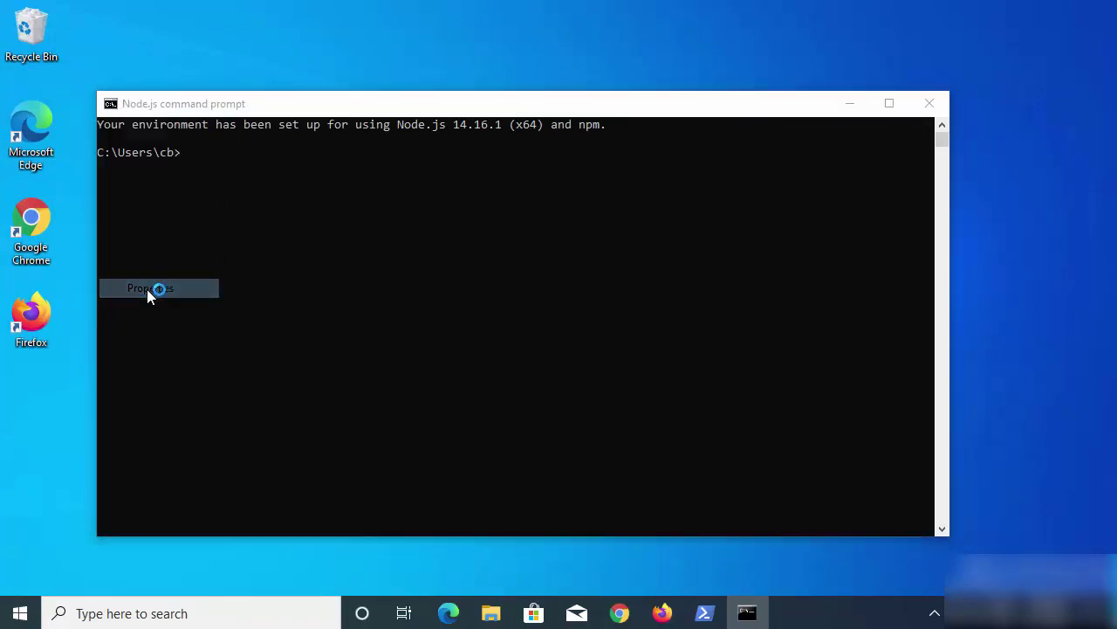
pyautogui.click(181, 147)
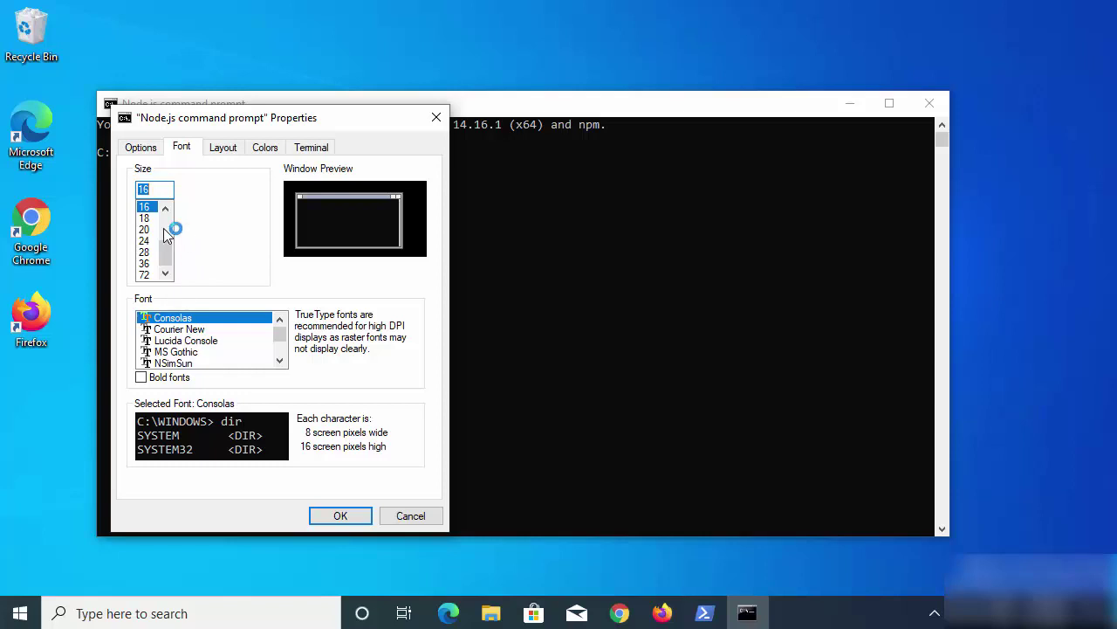
pyautogui.click(145, 251)
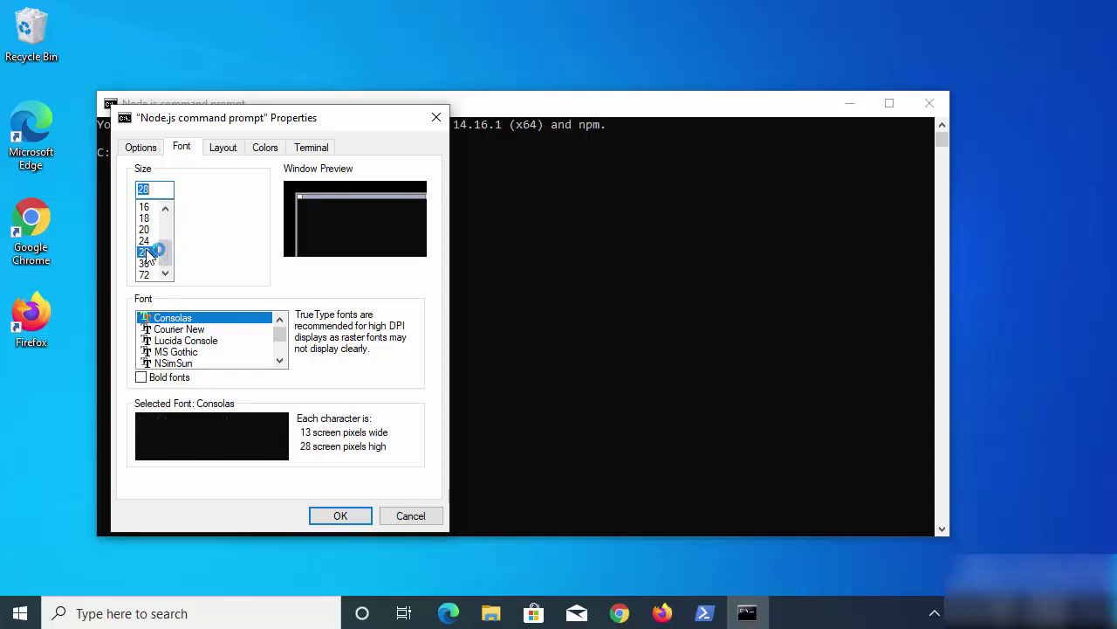
pyautogui.click(326, 517)
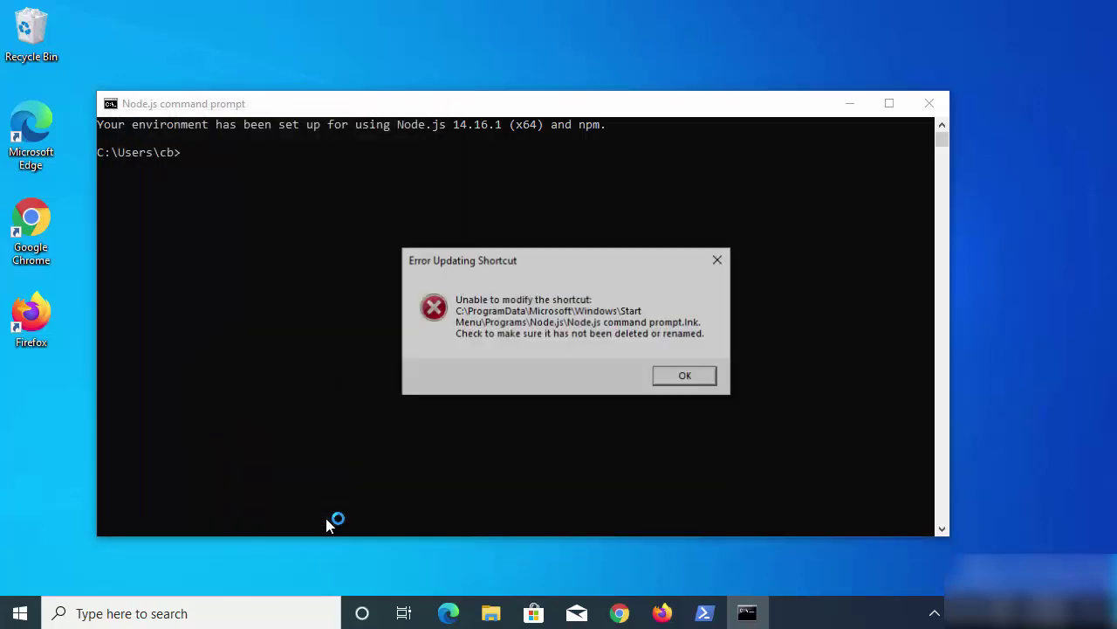
pyautogui.click(709, 381)
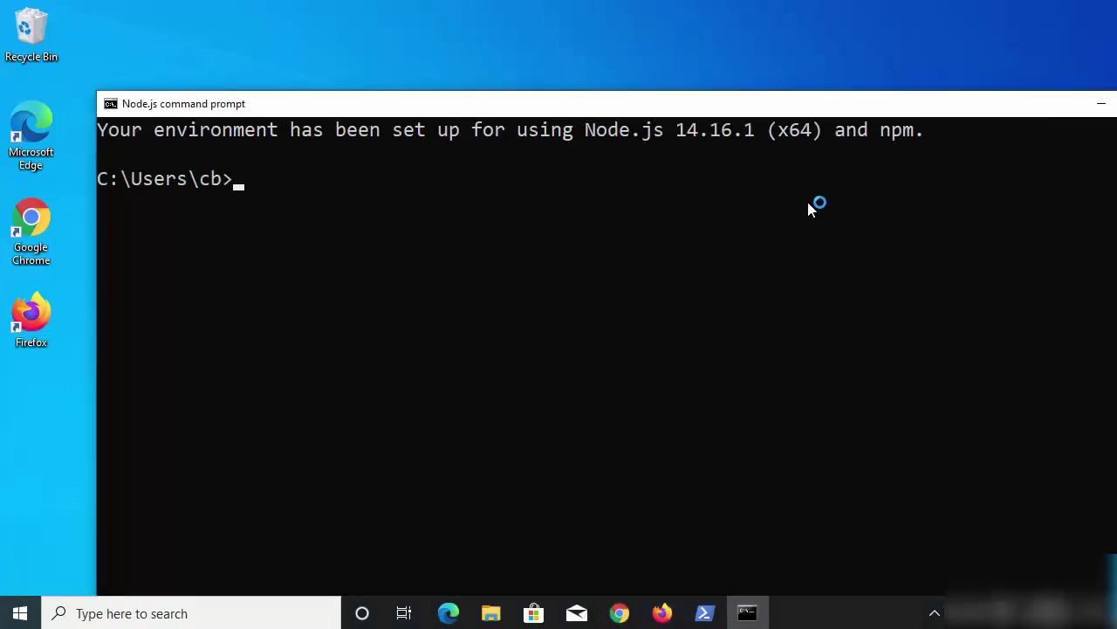
# - Maximize the Node.js command prompt window and clear any text selection in it
pyautogui.moveTo(774, 102); pyautogui.dragTo(668, 76)
pyautogui.doubleClick(668, 77)
pyautogui.click(666, 80)
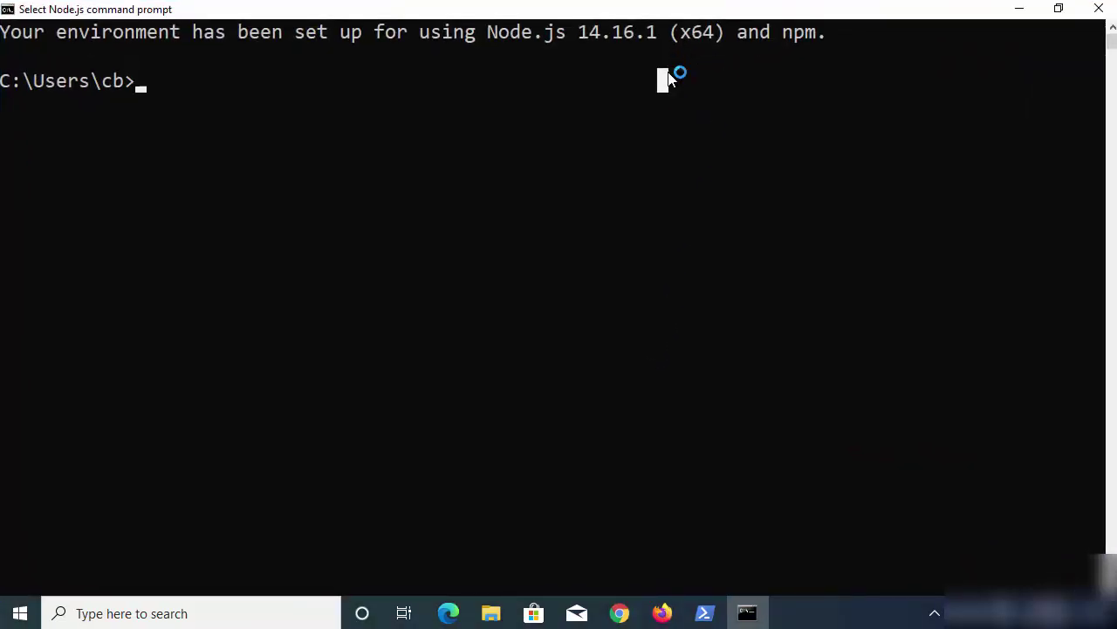
pyautogui.press('Escape')
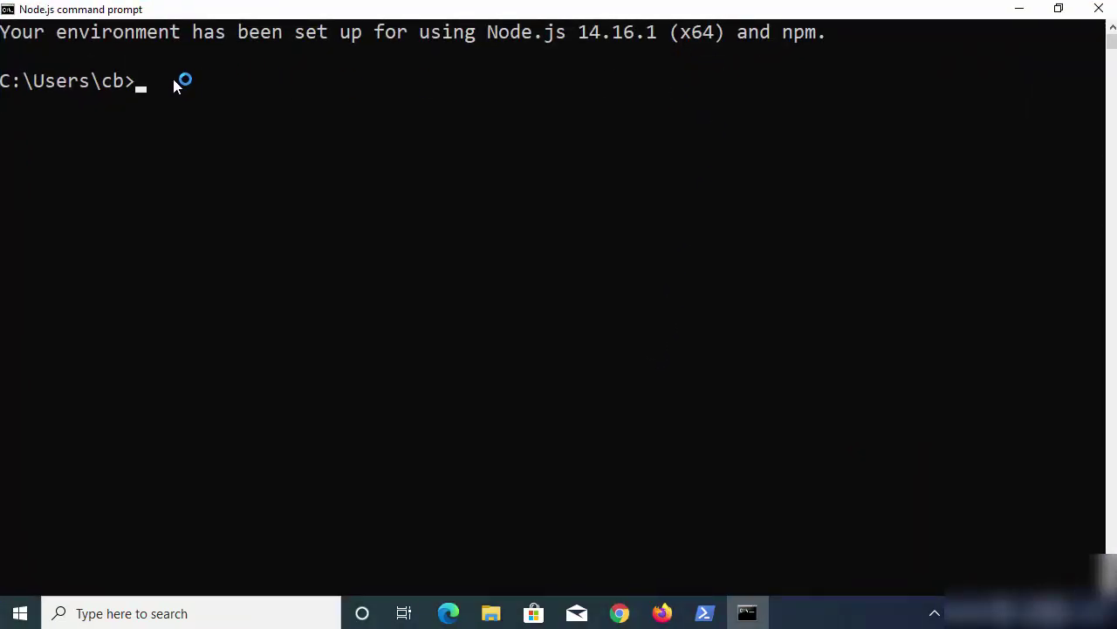
# - Start an interactive node session and run console.log("Hello World"); in it
pyautogui.write('node')
pyautogui.press('Return')
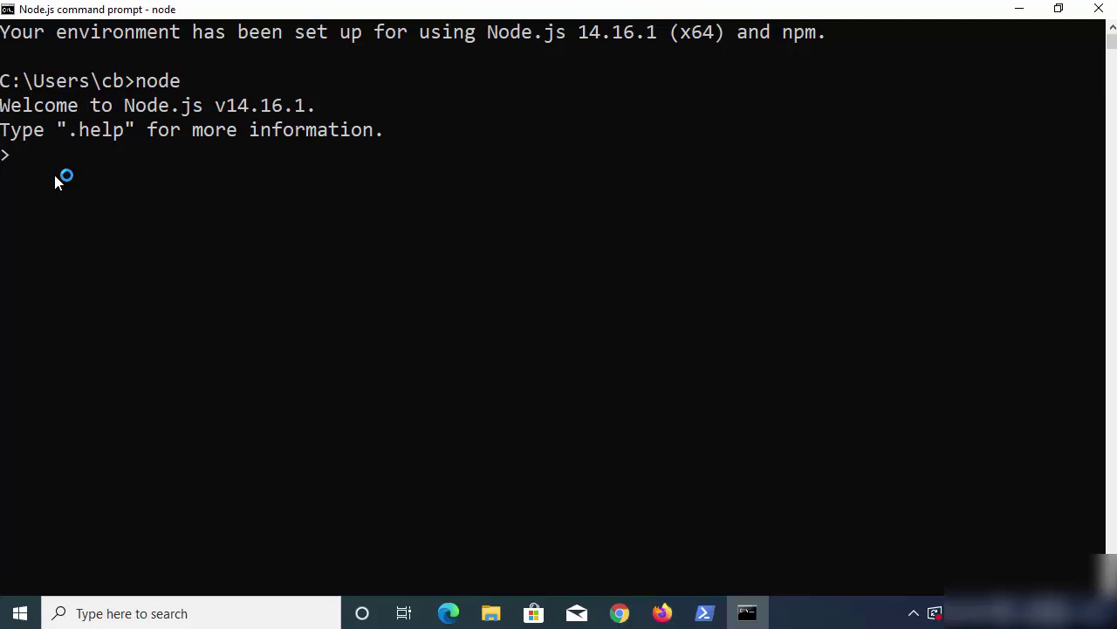
pyautogui.write('console')
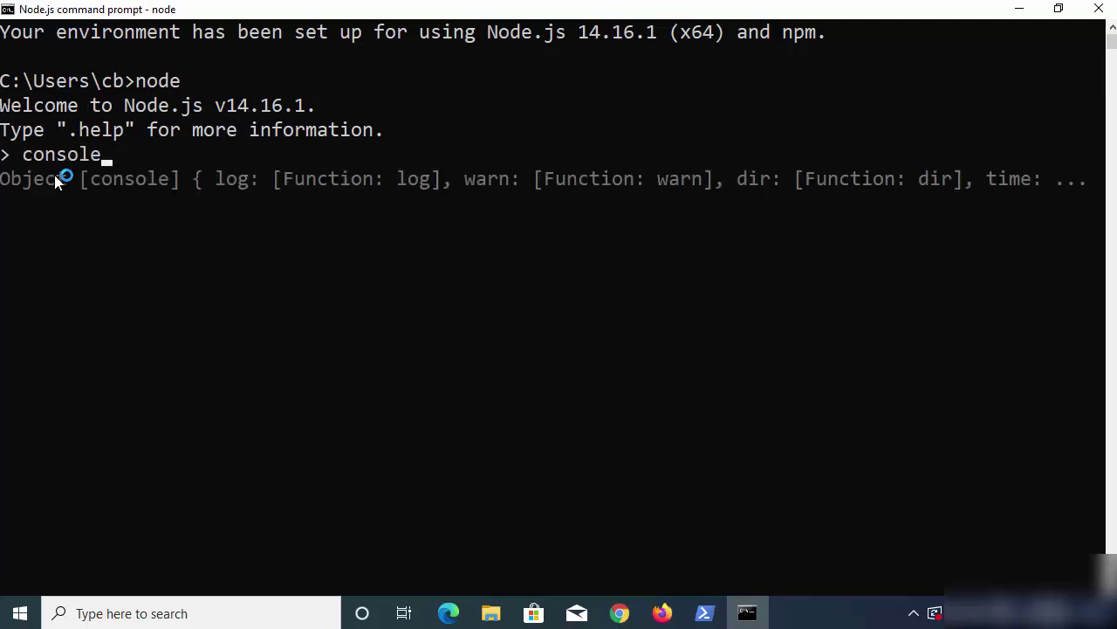
pyautogui.write('.log();')
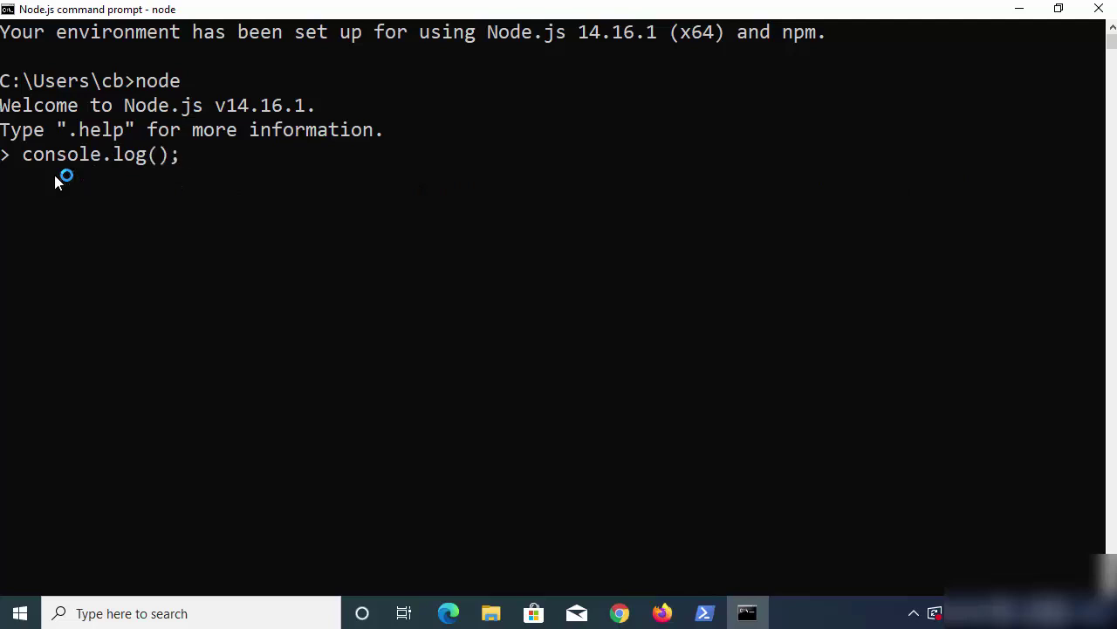
pyautogui.write('""')
pyautogui.press('Left')
pyautogui.press('Left')
pyautogui.write('Hello World')
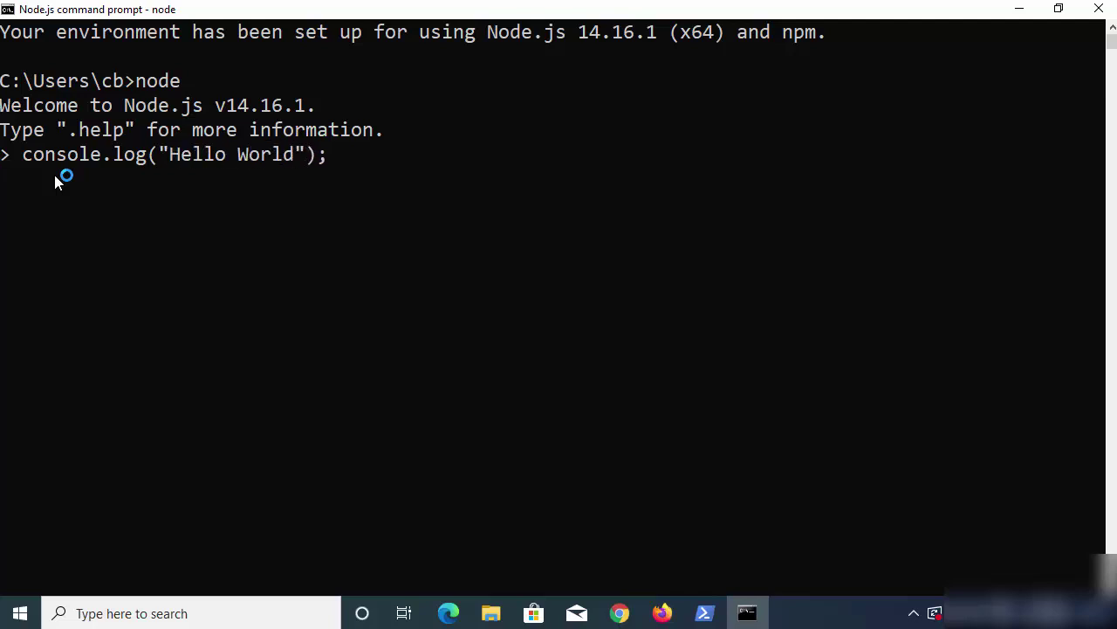
pyautogui.press('Return')
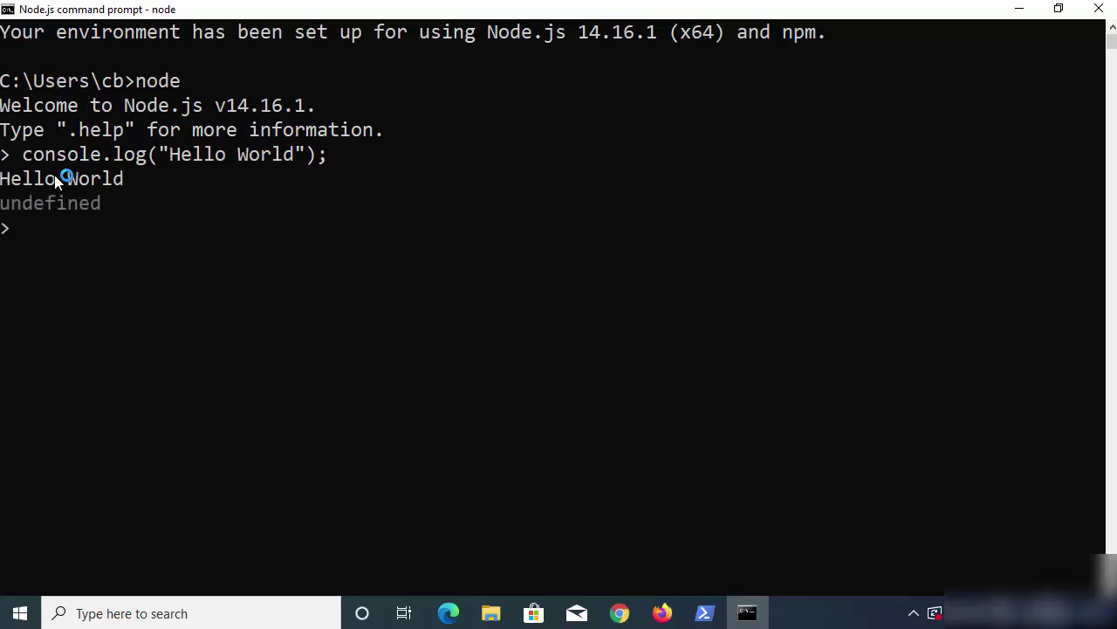
# - Highlight the Hello World output, evaluate 2+3 in the node session, and close the Node.js command prompt window
pyautogui.moveTo(3, 179); pyautogui.dragTo(145, 193)
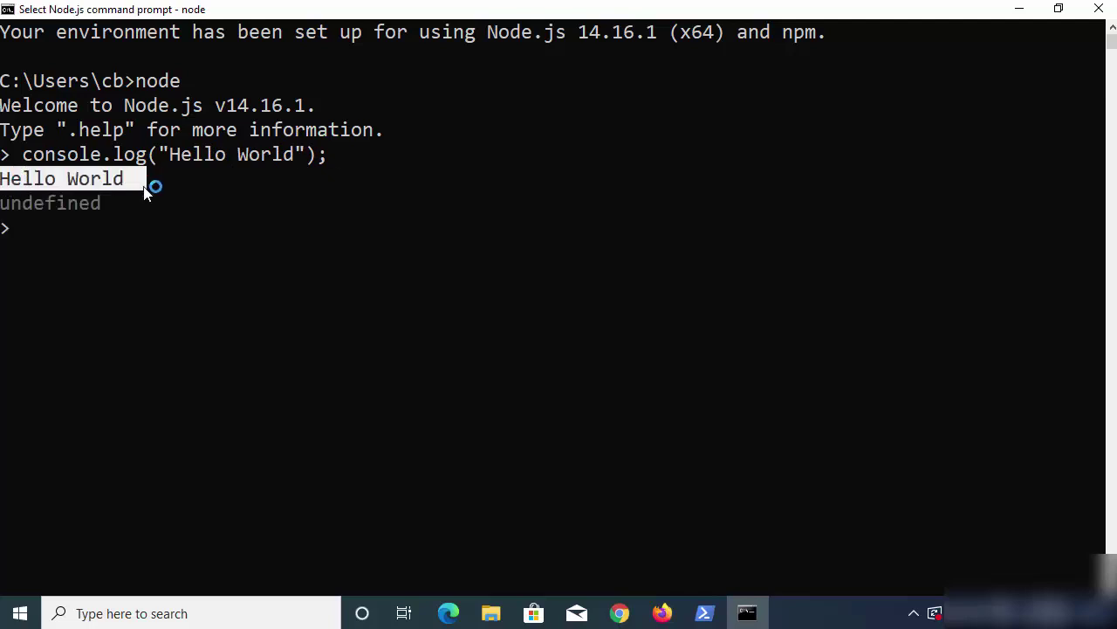
pyautogui.hotkey('ctrl', 'c')
pyautogui.write('2+')
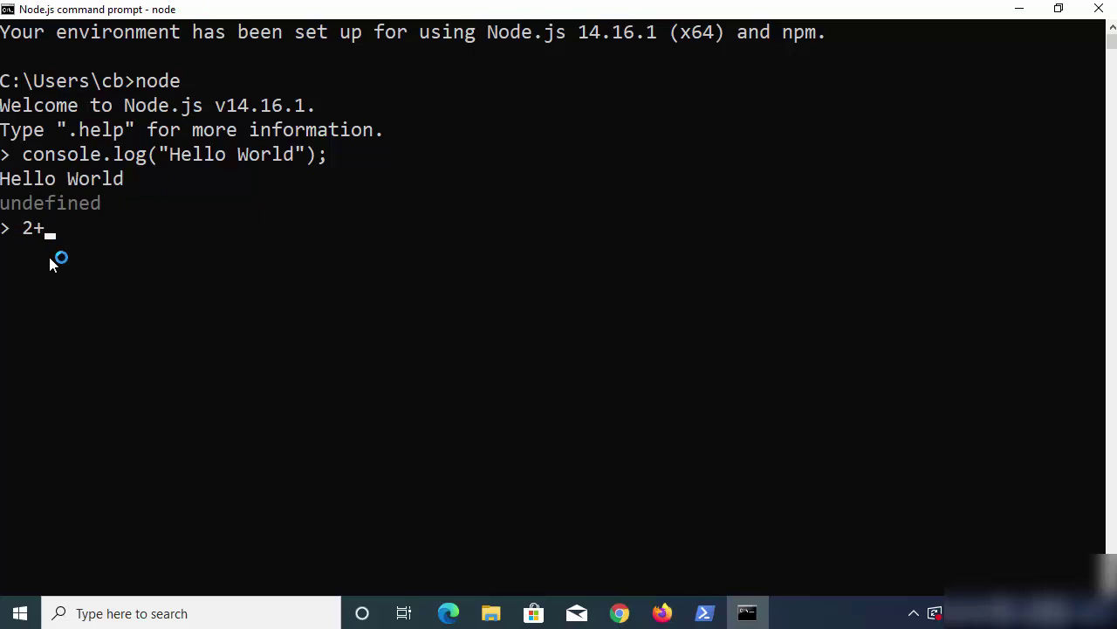
pyautogui.write('3')
pyautogui.press('Return')
pyautogui.click(1098, 9)
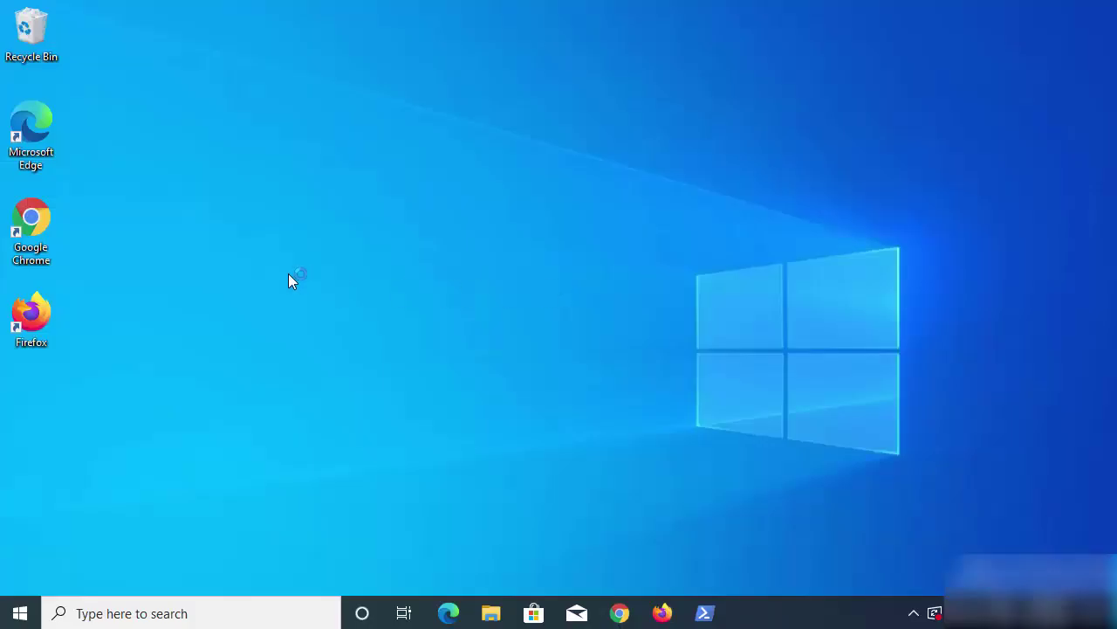
# - Open Windows PowerShell and set its font size to 28
pyautogui.rightClick(23, 611)
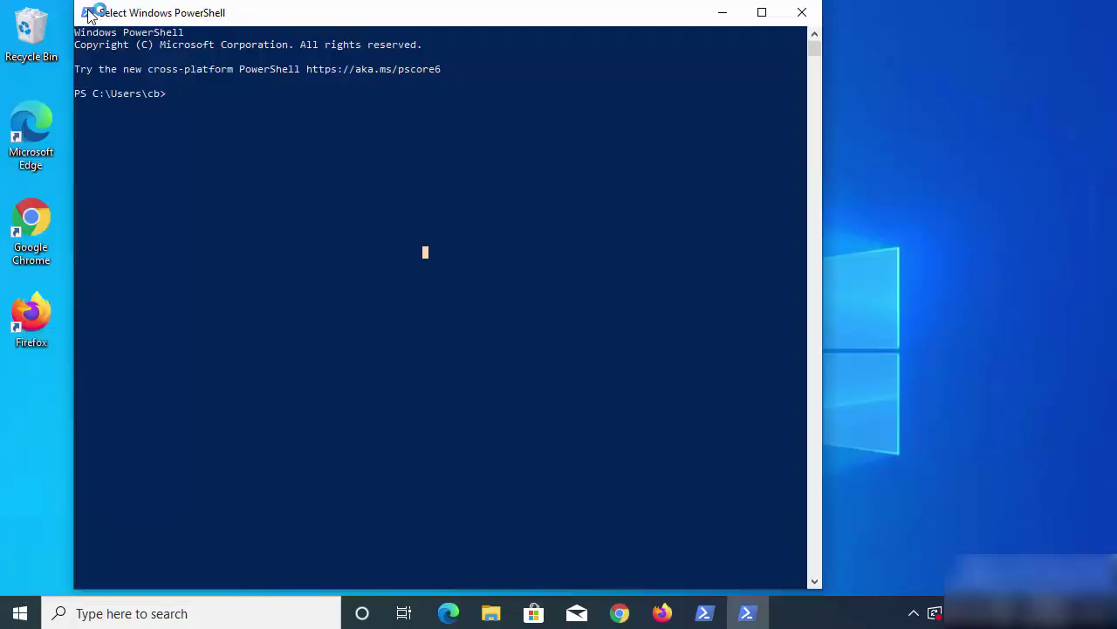
pyautogui.click(87, 14)
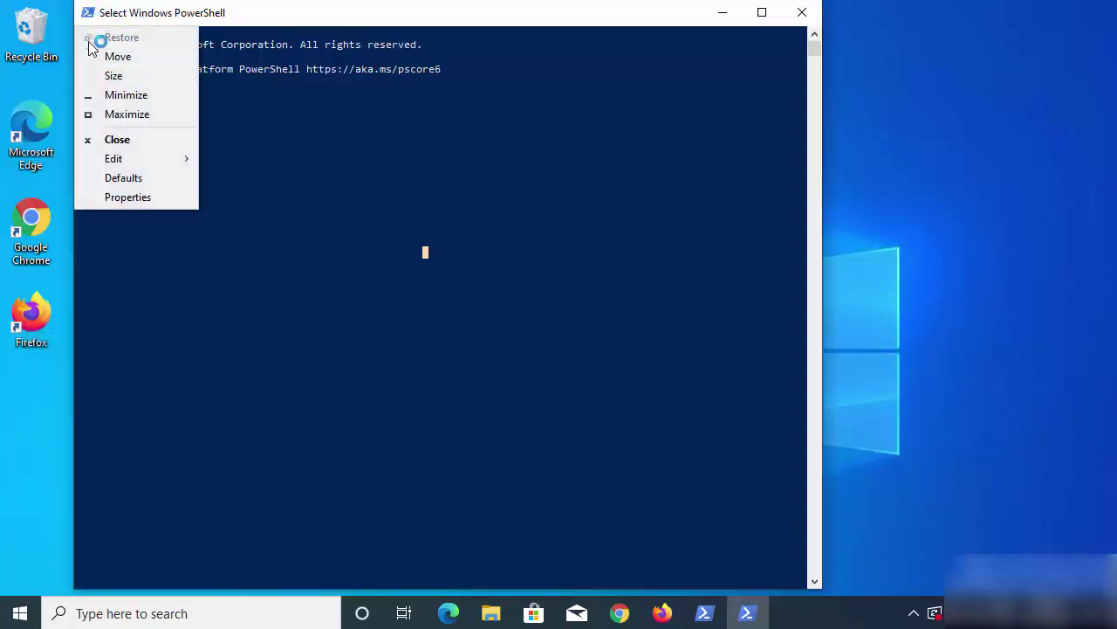
pyautogui.click(122, 197)
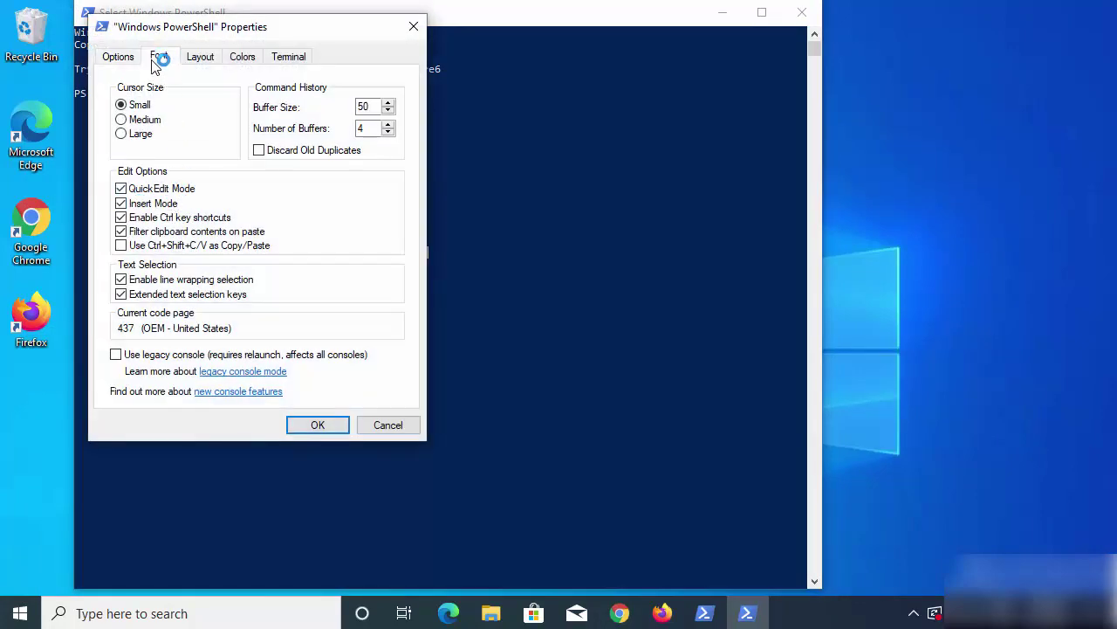
pyautogui.click(153, 60)
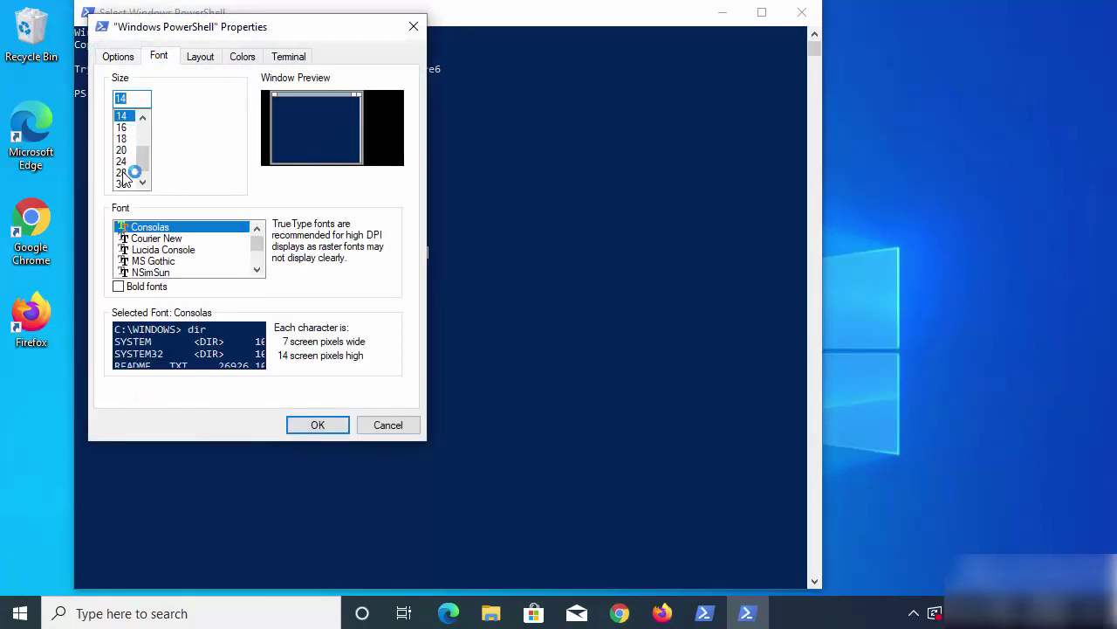
pyautogui.click(122, 173)
pyautogui.click(306, 424)
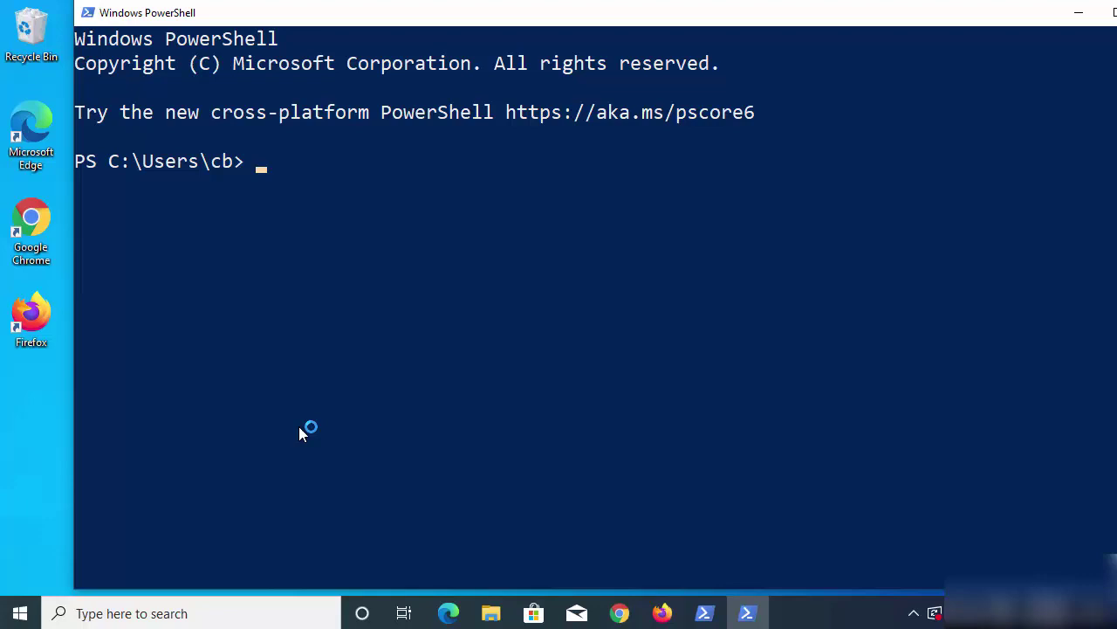
# - Start an interactive node session in Windows PowerShell and maximize its window
pyautogui.click(356, 215)
pyautogui.write('node')
pyautogui.press('Return')
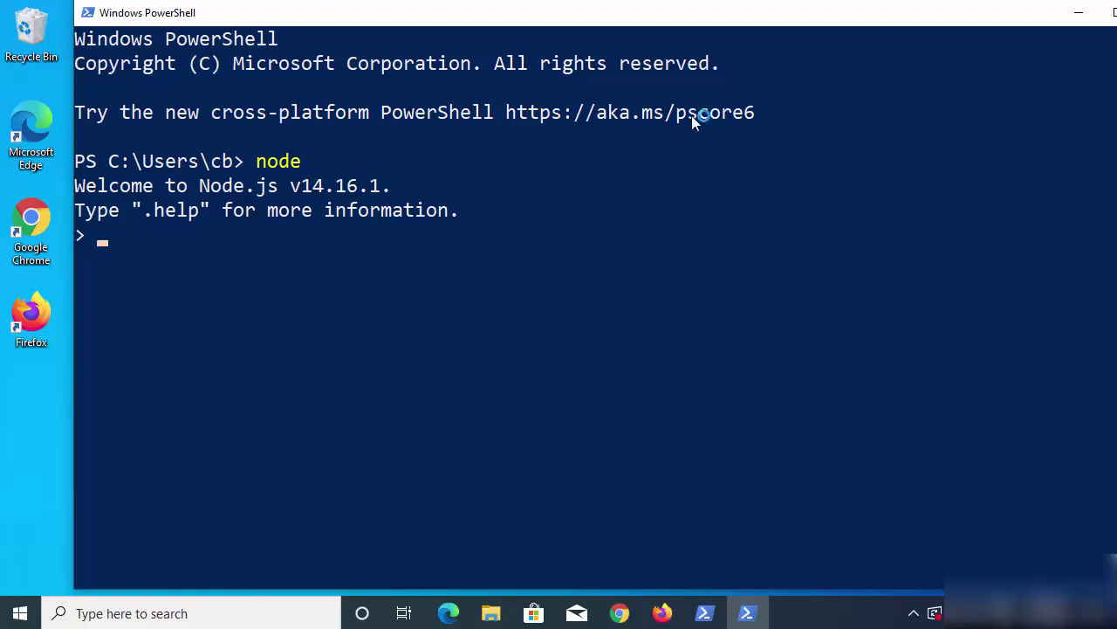
pyautogui.doubleClick(1017, 12)
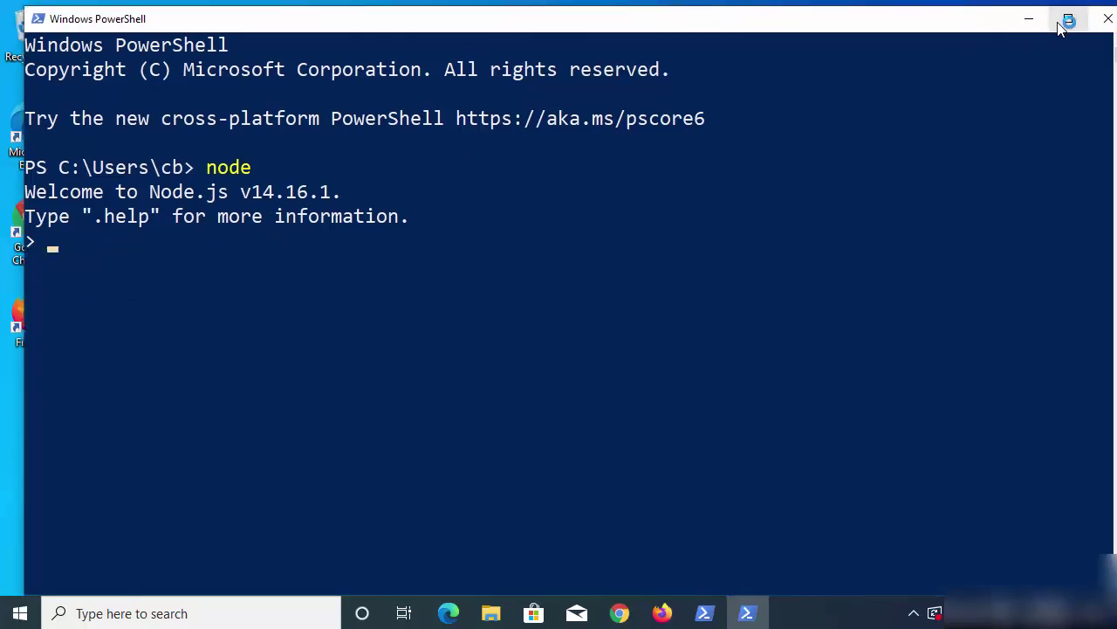
pyautogui.click(1067, 20)
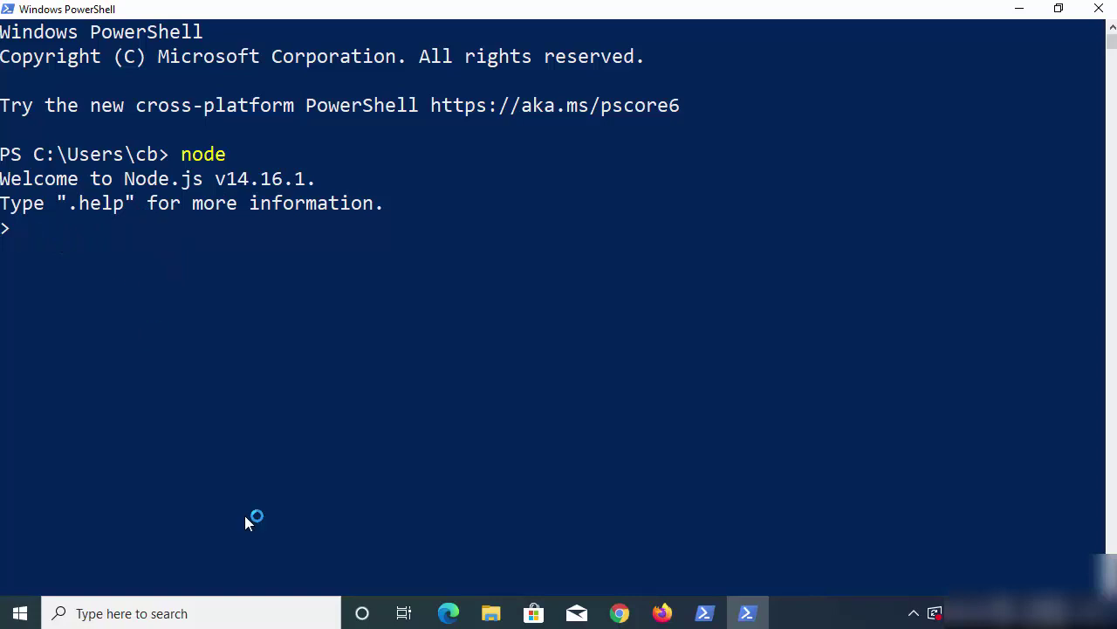
# - Search Windows for cmd, open Command Prompt, and start an interactive node session in it
pyautogui.click(196, 614)
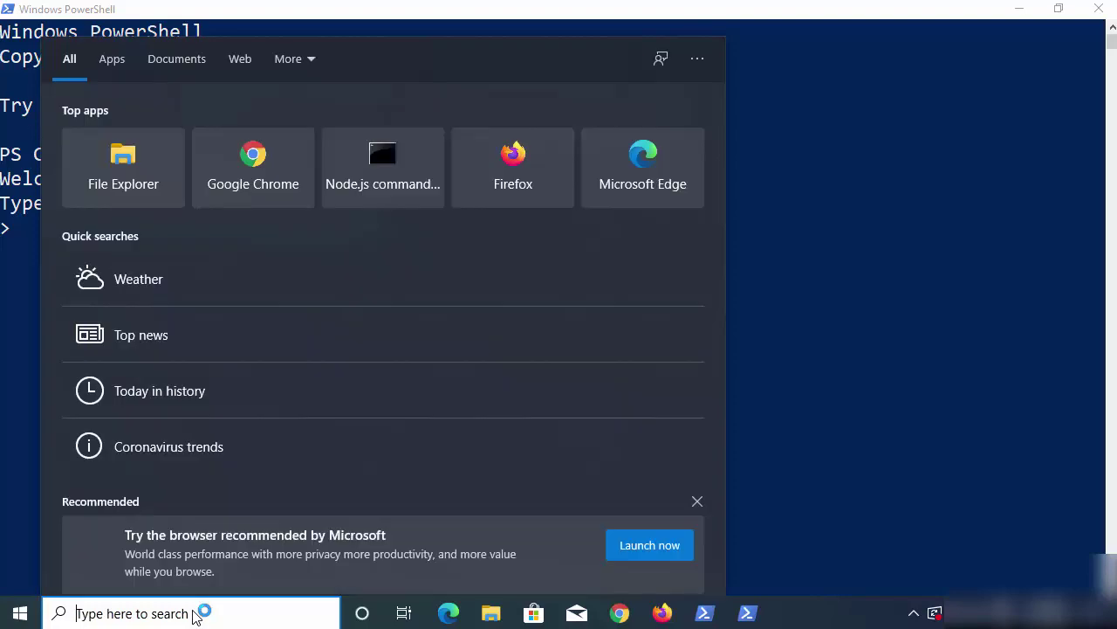
pyautogui.write('cmd')
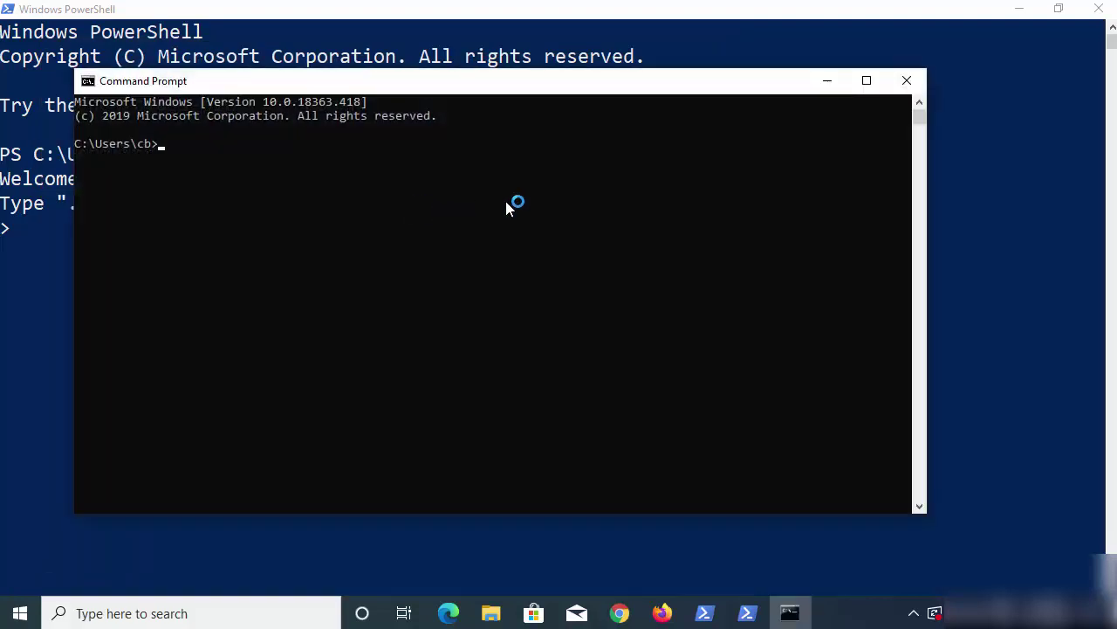
pyautogui.click(566, 232)
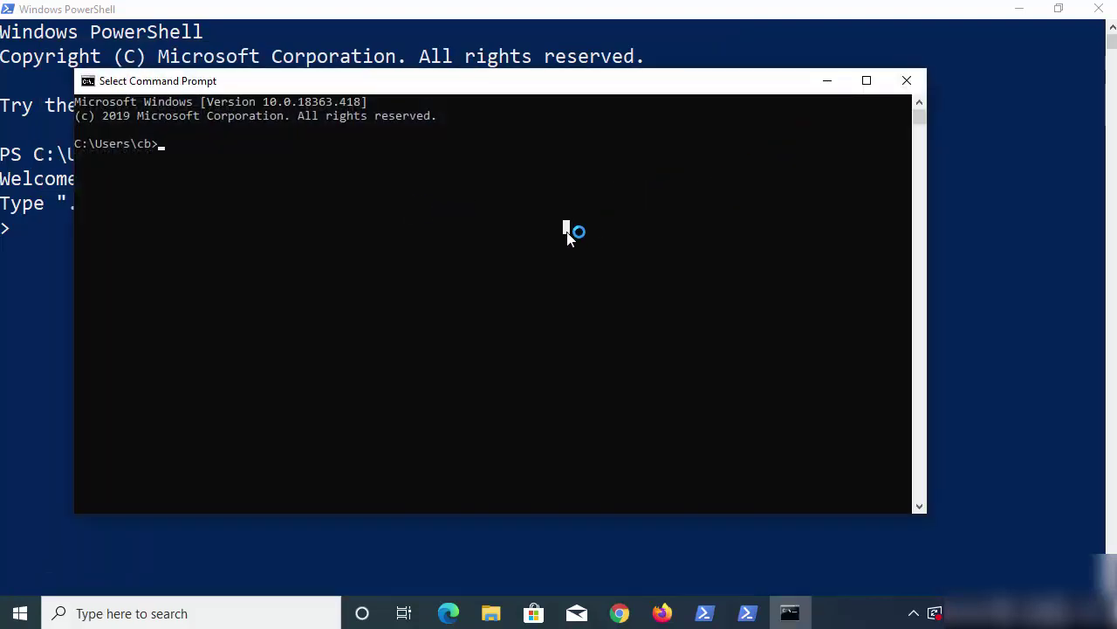
pyautogui.write('node')
pyautogui.press('Return')
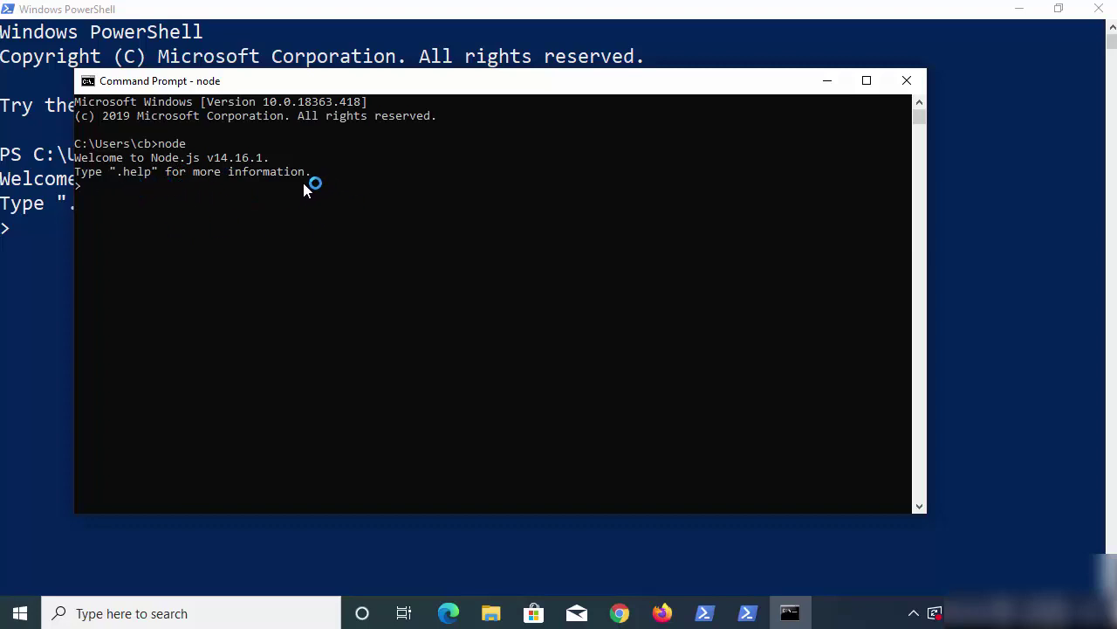
# - Set the Command Prompt font size to 28 and maximize its window
pyautogui.click(88, 80)
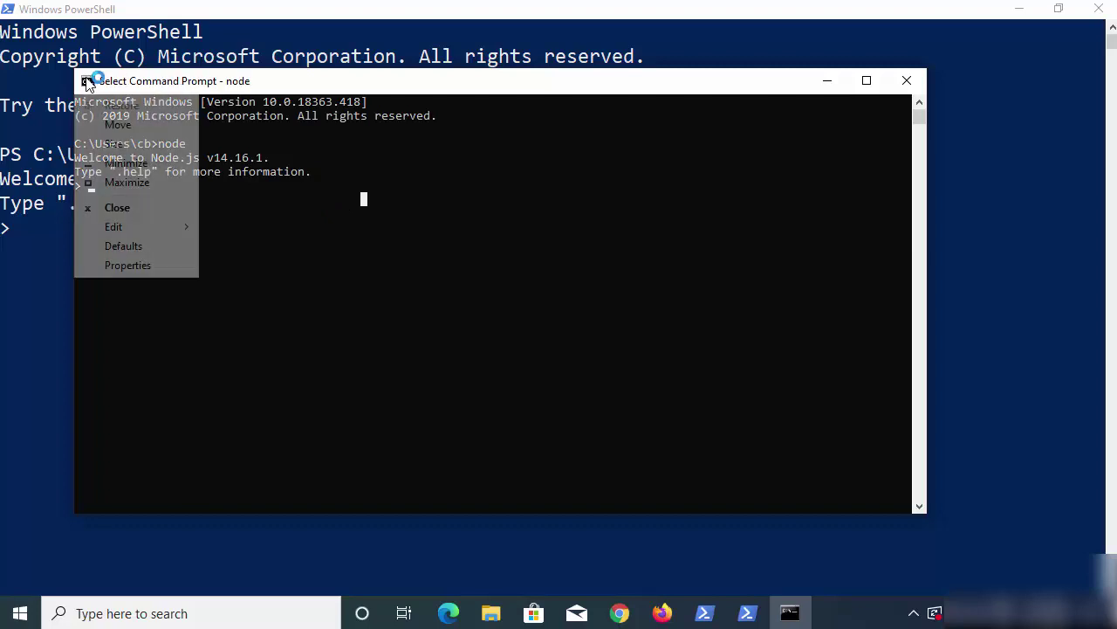
pyautogui.click(151, 266)
pyautogui.click(160, 124)
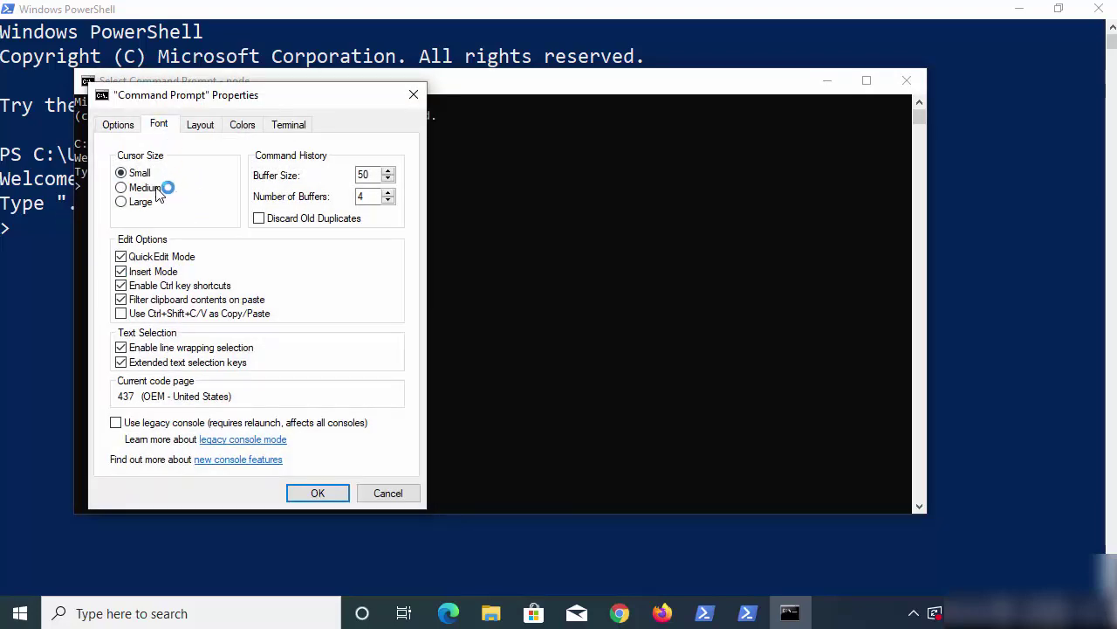
pyautogui.click(122, 229)
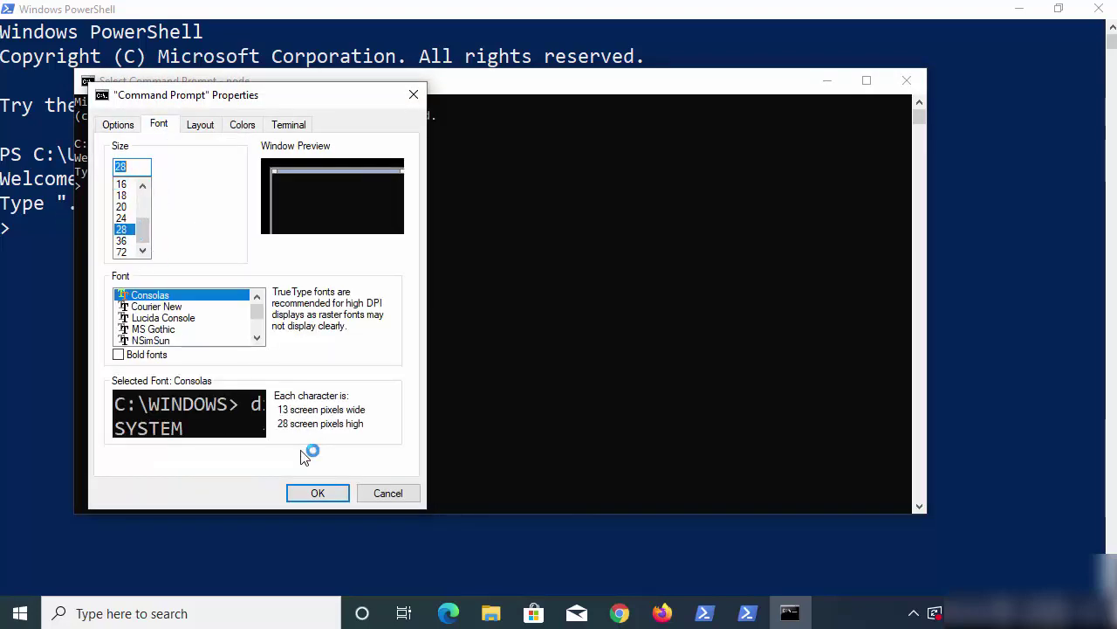
pyautogui.click(316, 494)
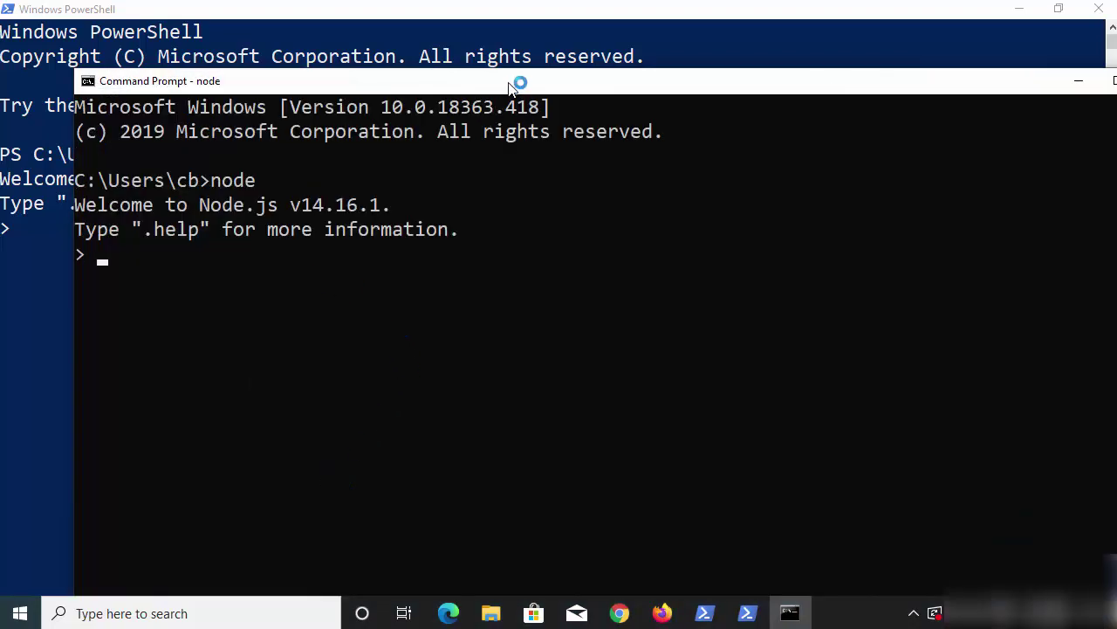
pyautogui.doubleClick(515, 81)
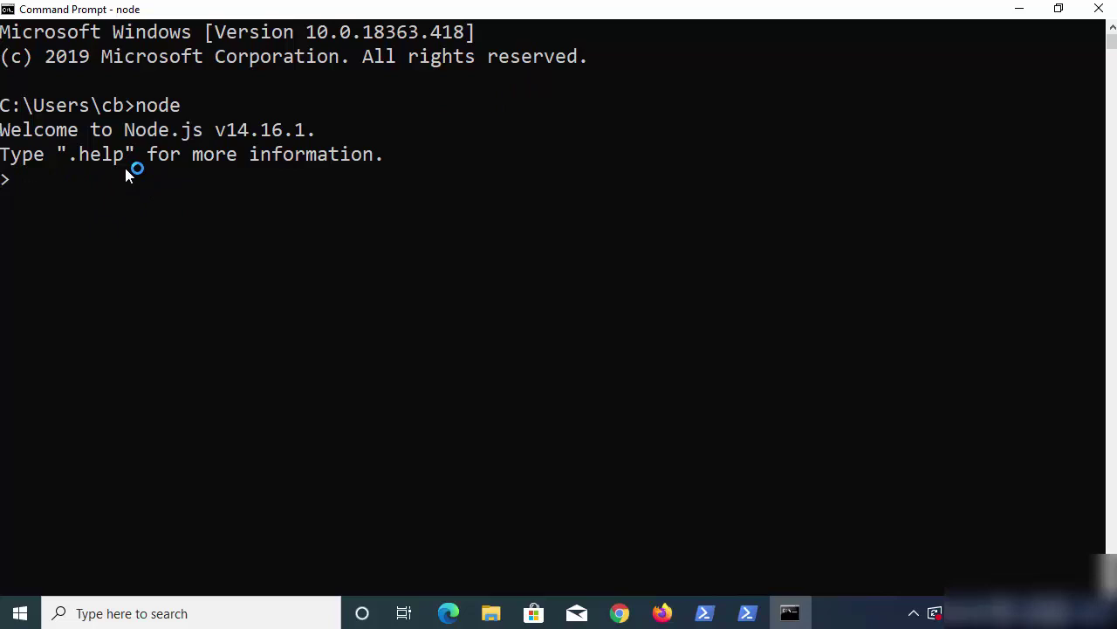
# - Interrupt the node session twice to leave it, and highlight the .exit command in the exit hint
pyautogui.hotkey('ctrl', 'c')
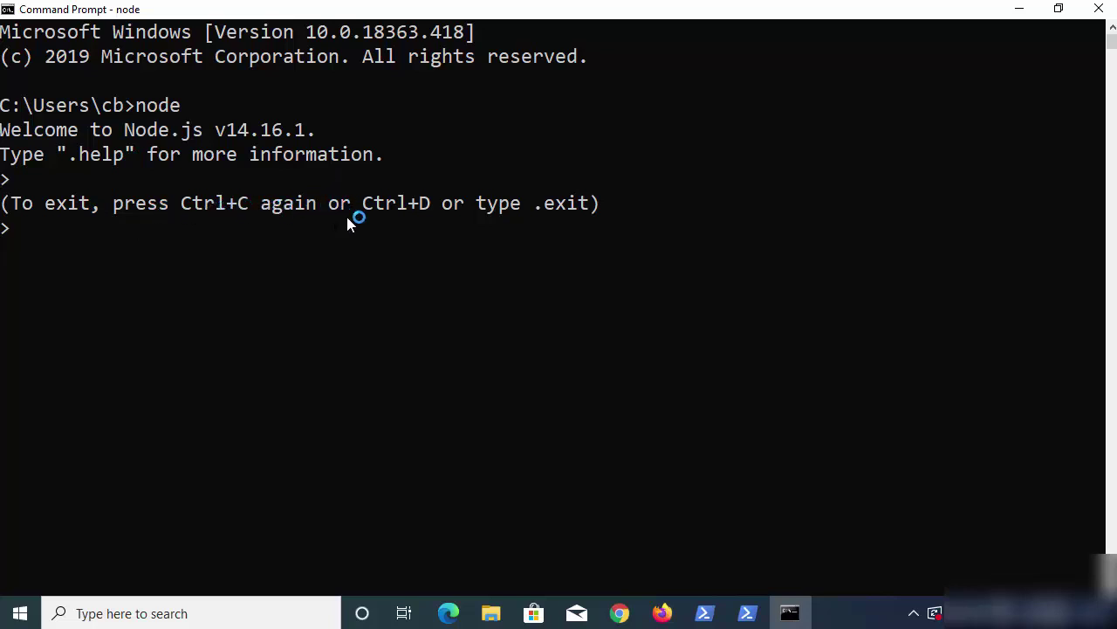
pyautogui.hotkey('ctrl', 'c')
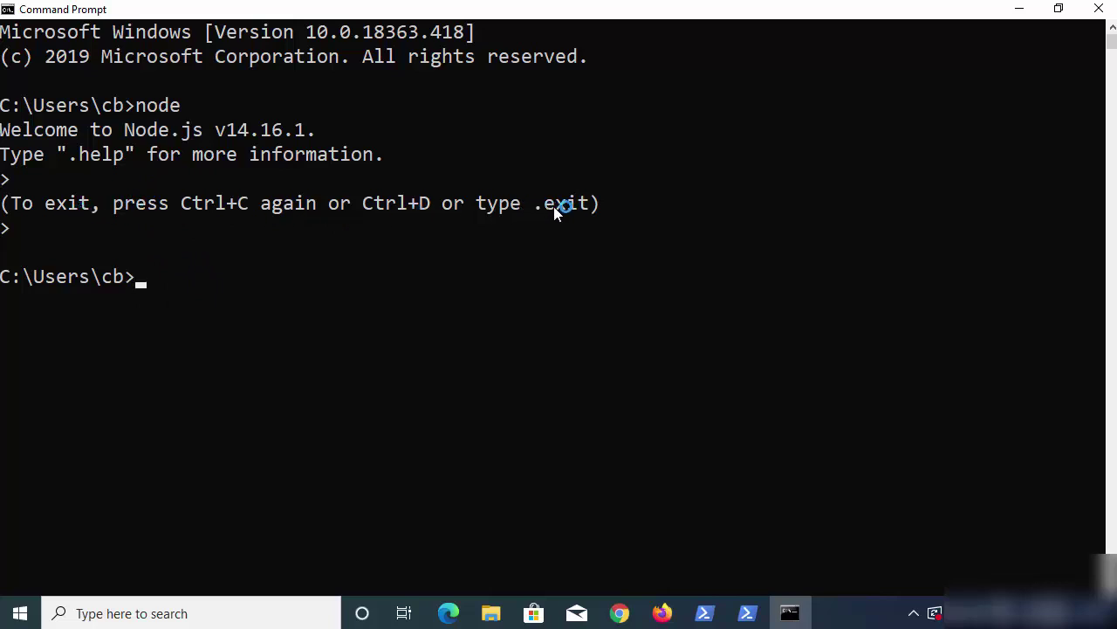
pyautogui.moveTo(534, 206); pyautogui.dragTo(585, 206)
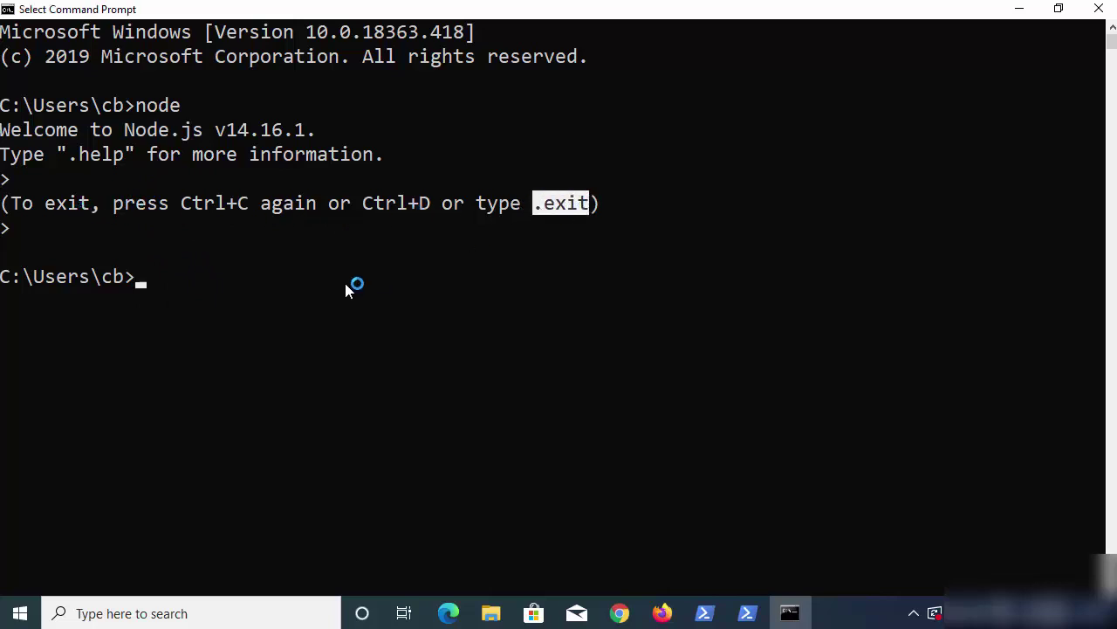
# - Start node again in Command Prompt and leave the session with the .exit command
pyautogui.write('node')
pyautogui.press('Return')
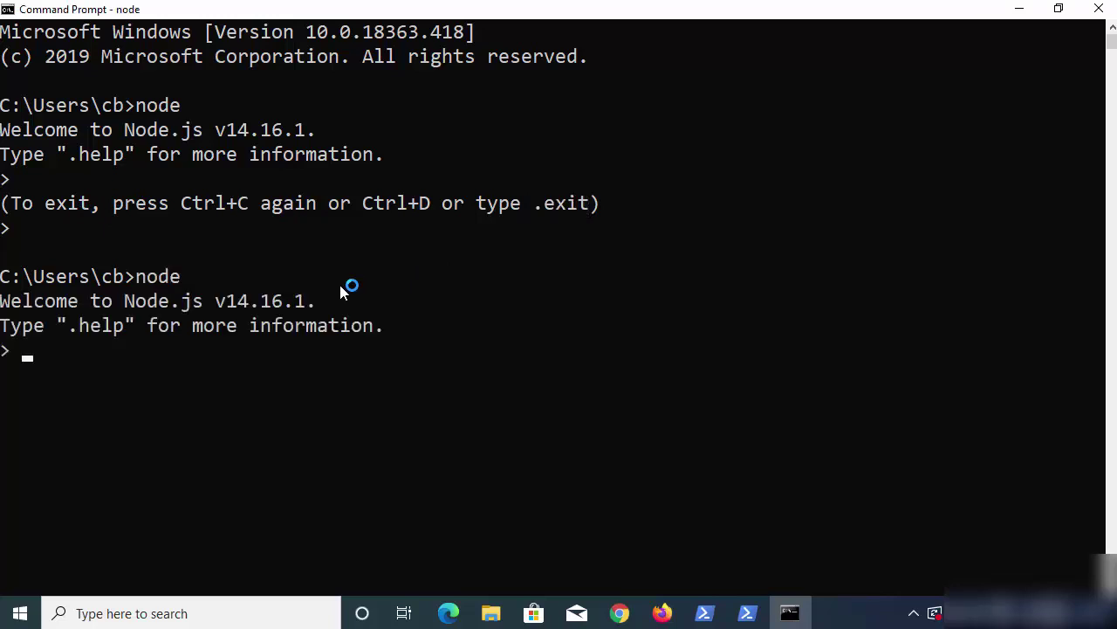
pyautogui.write('.e')
pyautogui.write('xit')
pyautogui.press('Return')
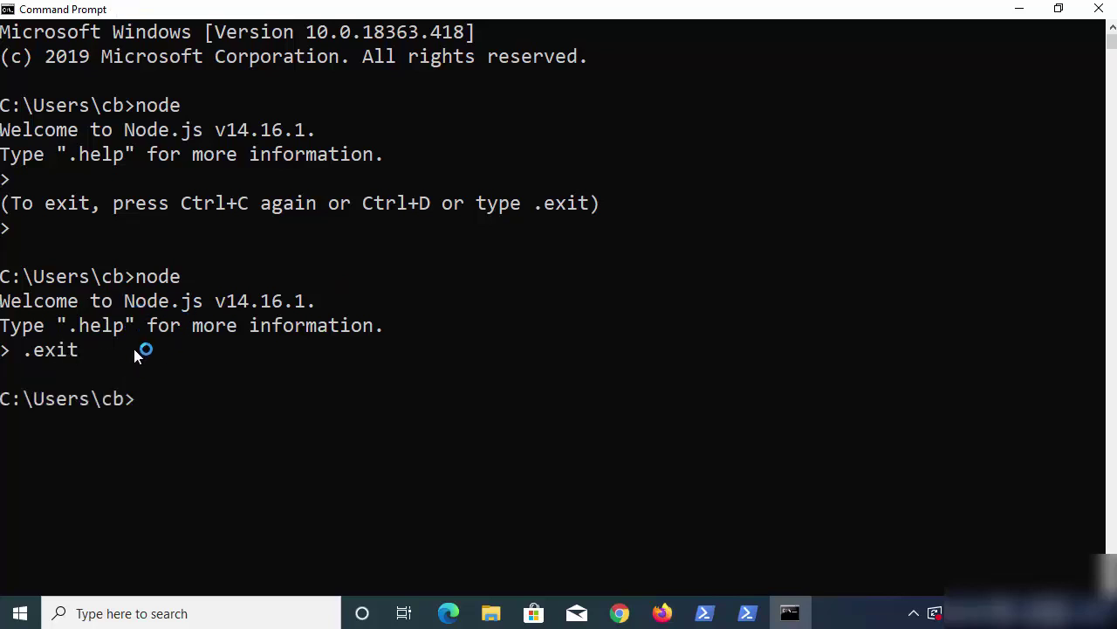
pyautogui.click(211, 350)
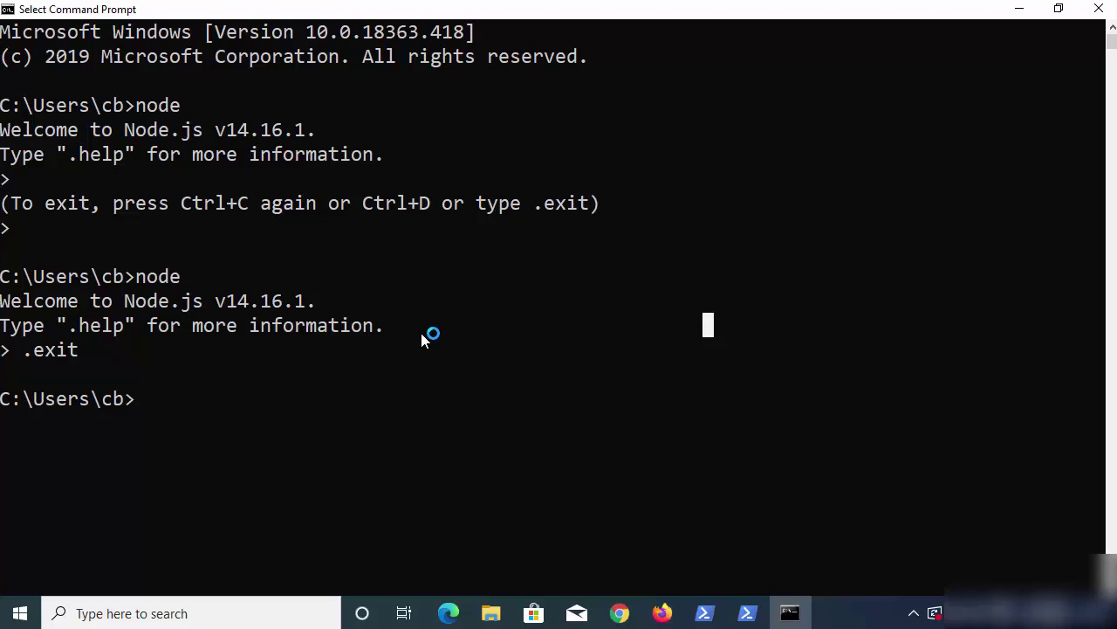
pyautogui.click(311, 373)
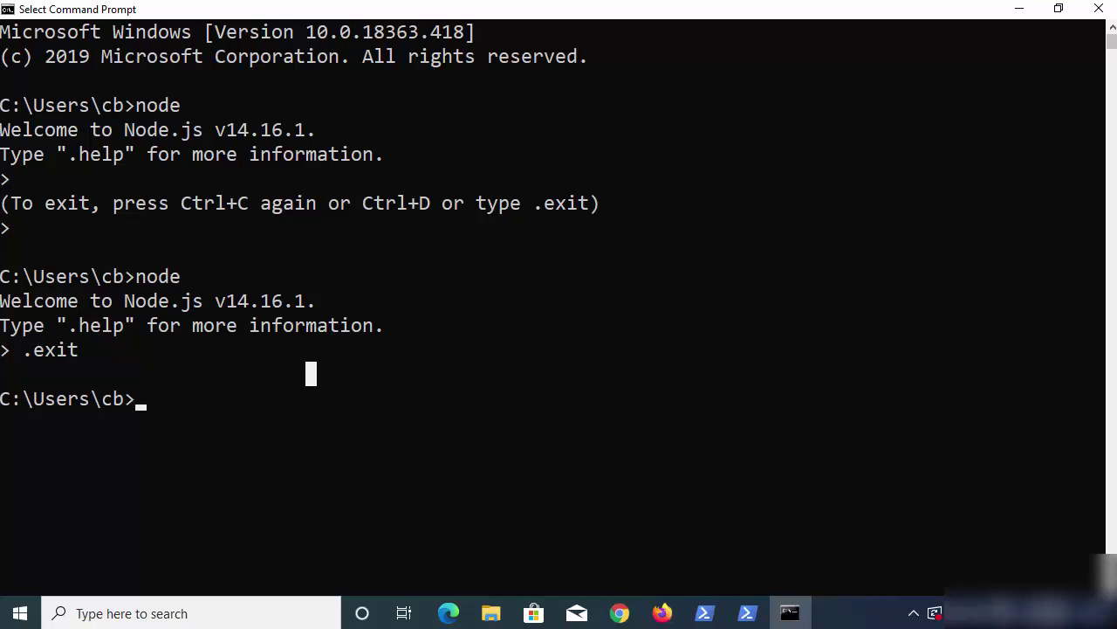
pyautogui.click(504, 374)
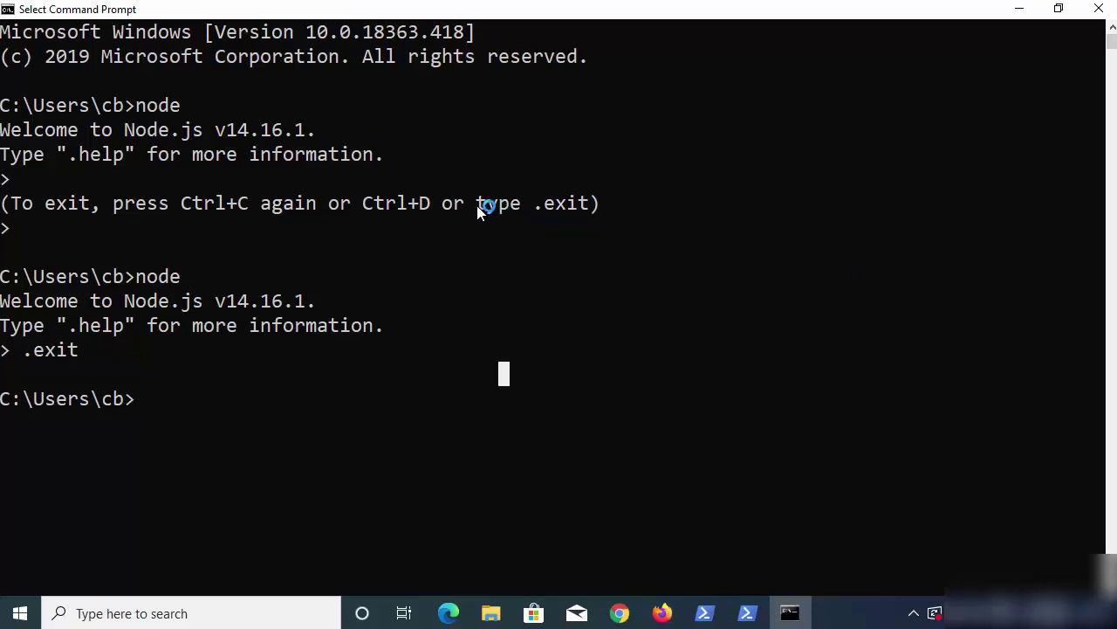
# - Close the Command Prompt and Windows PowerShell windows
pyautogui.click(1099, 8)
pyautogui.click(1099, 8)
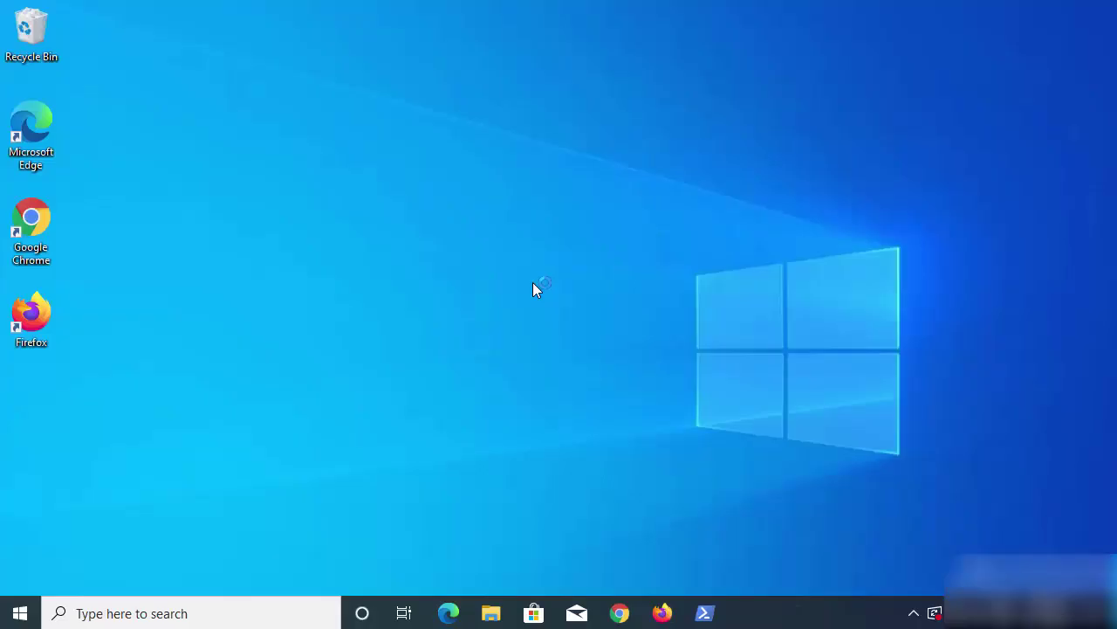
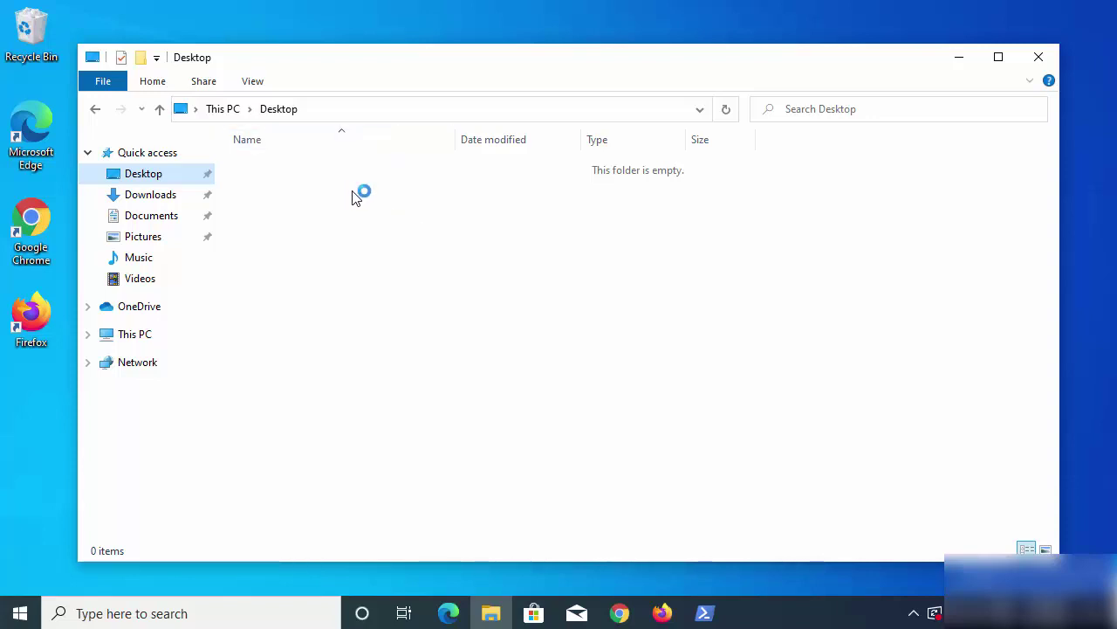
# - Show file name extensions in File Explorer and create a new text document in the Desktop folder
pyautogui.click(252, 81)
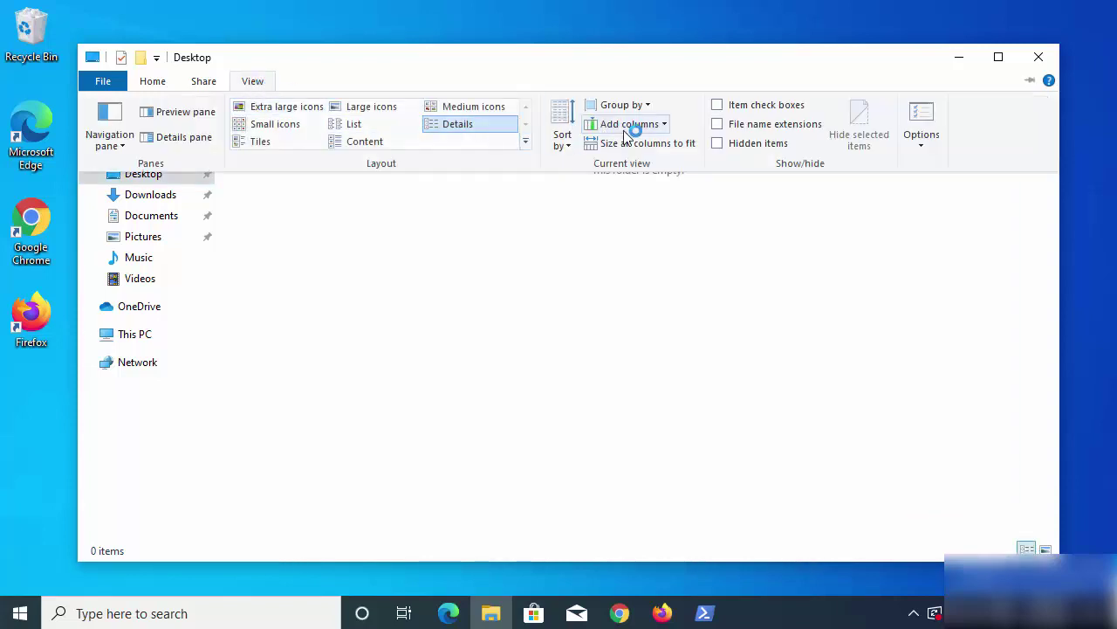
pyautogui.click(722, 125)
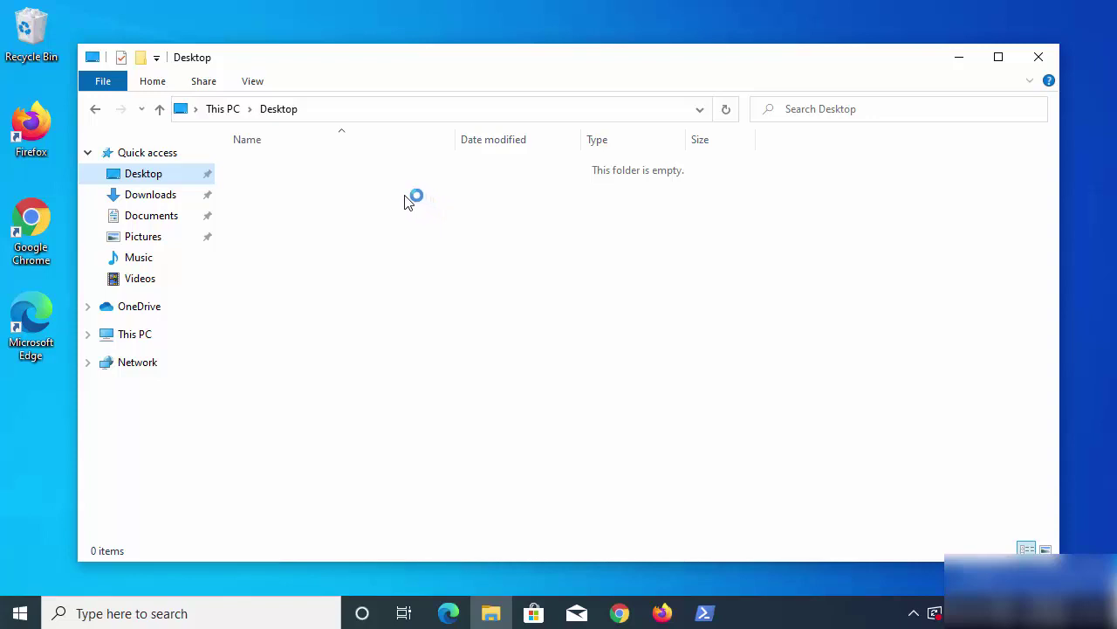
pyautogui.rightClick(325, 186)
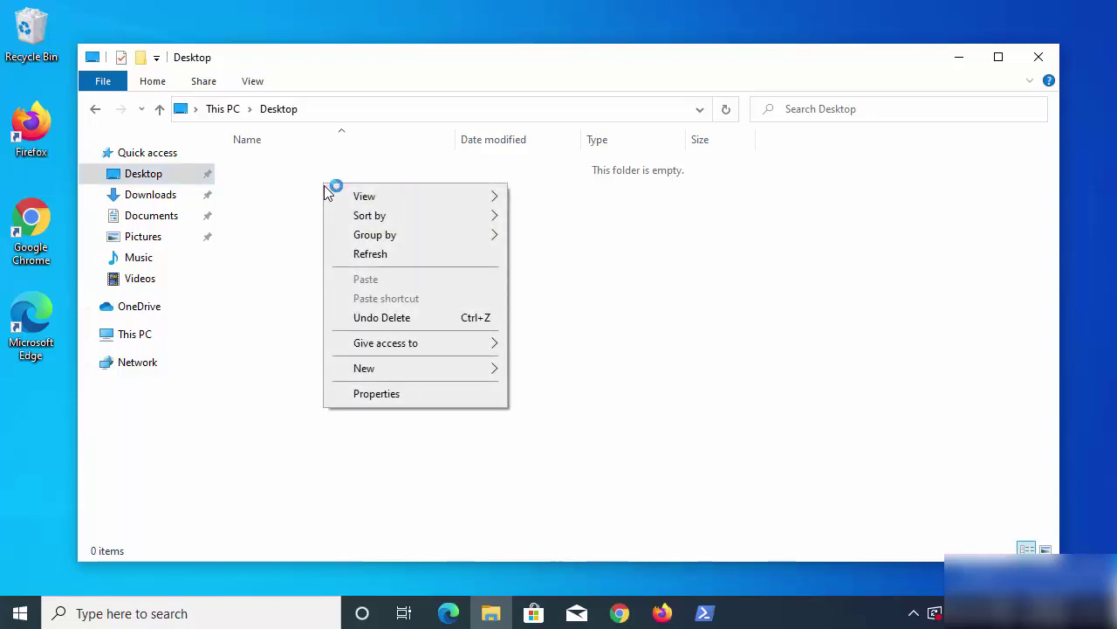
pyautogui.moveTo(385, 369)
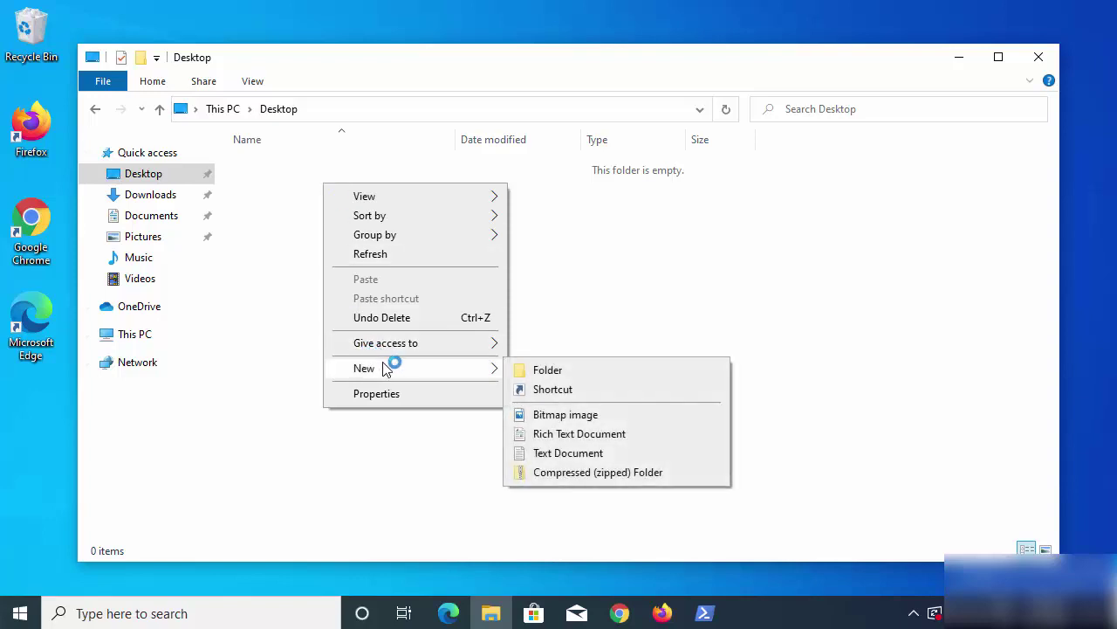
pyautogui.click(542, 454)
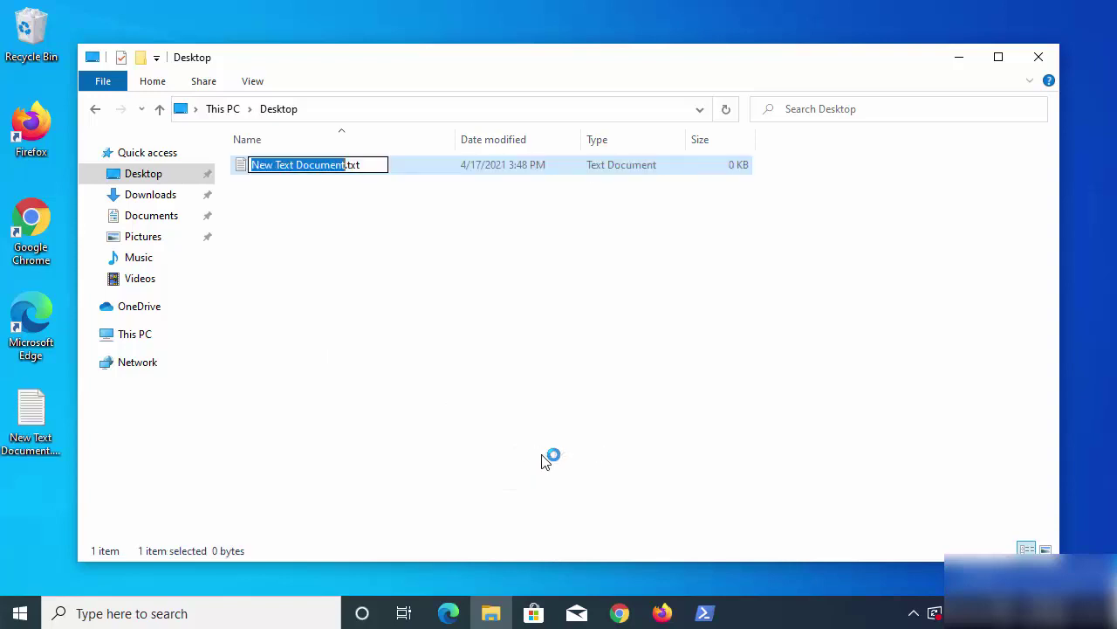
# - Rename the new text document as Hello.js, accepting the extension change, and open it for editing in Notepad
pyautogui.press('End')
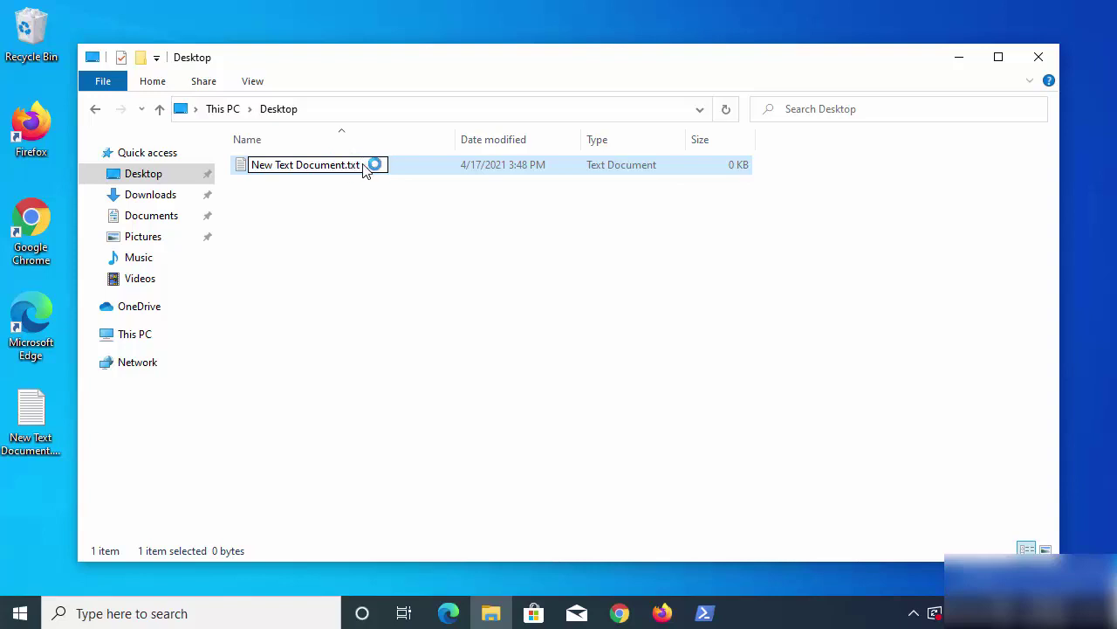
pyautogui.press('BackSpace')
pyautogui.press('BackSpace')
pyautogui.press('BackSpace')
pyautogui.press('BackSpace')
pyautogui.press('BackSpace')
pyautogui.press('BackSpace')
pyautogui.press('BackSpace')
pyautogui.press('BackSpace')
pyautogui.press('BackSpace')
pyautogui.press('BackSpace')
pyautogui.press('BackSpace')
pyautogui.press('BackSpace')
pyautogui.press('BackSpace')
pyautogui.press('BackSpace')
pyautogui.press('BackSpace')
pyautogui.press('BackSpace')
pyautogui.press('BackSpace')
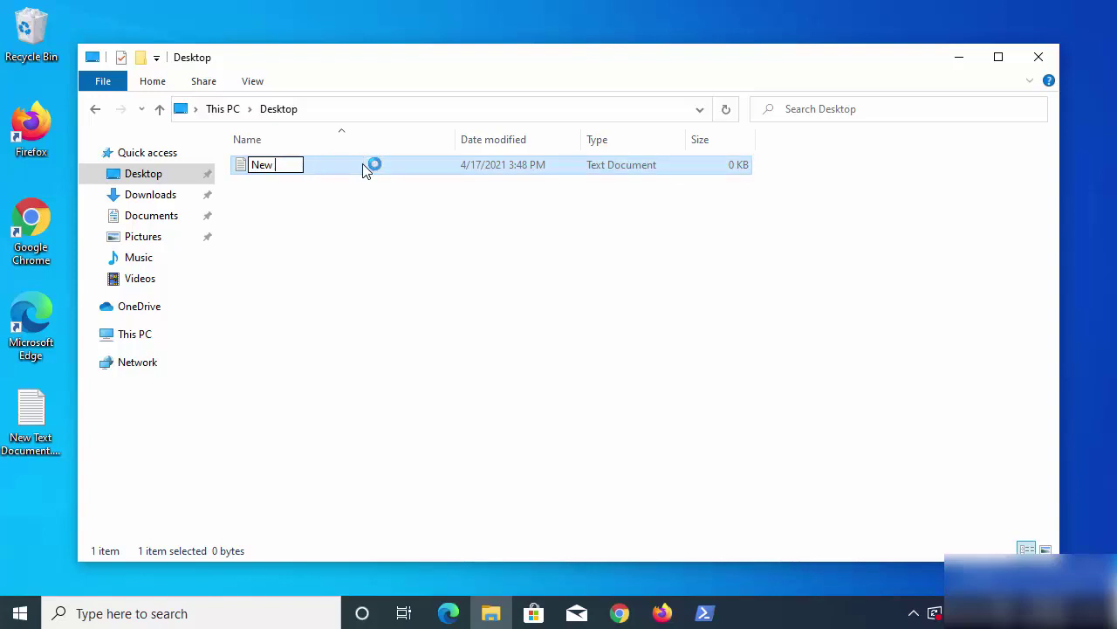
pyautogui.press('BackSpace')
pyautogui.press('BackSpace')
pyautogui.press('BackSpace')
pyautogui.press('BackSpace')
pyautogui.write('Hello')
pyautogui.press('Return')
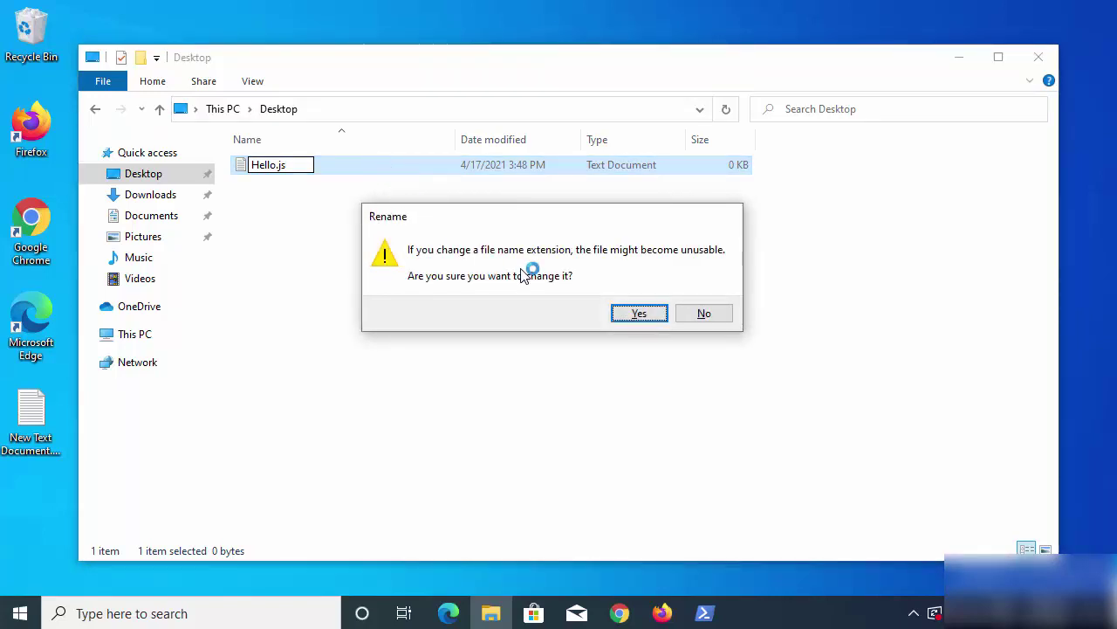
pyautogui.click(620, 320)
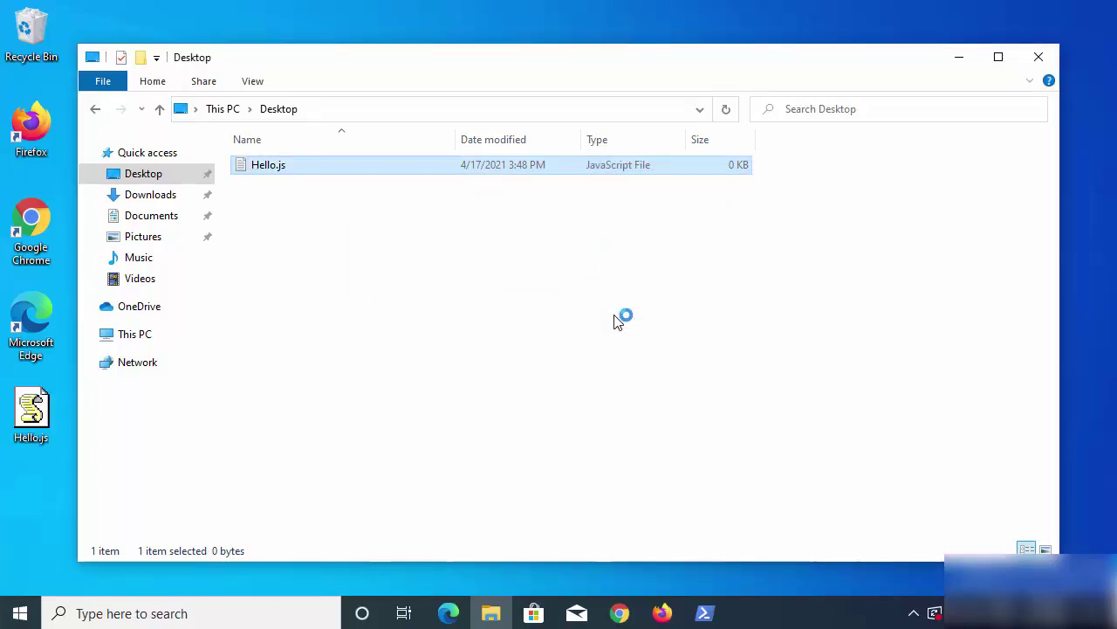
pyautogui.rightClick(276, 168)
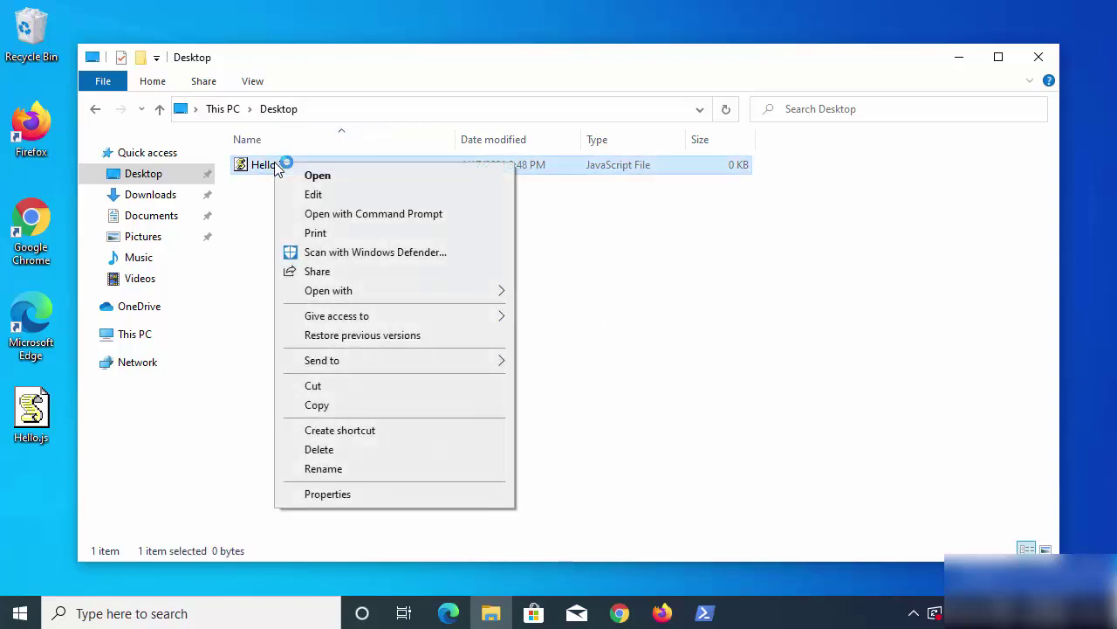
pyautogui.click(312, 194)
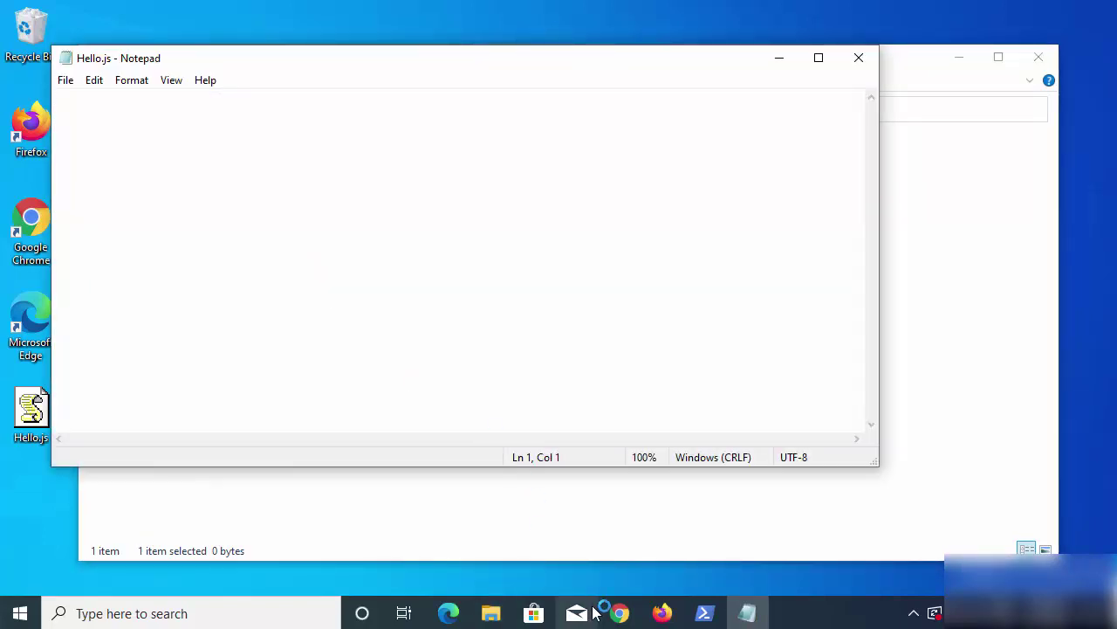
pyautogui.click(620, 614)
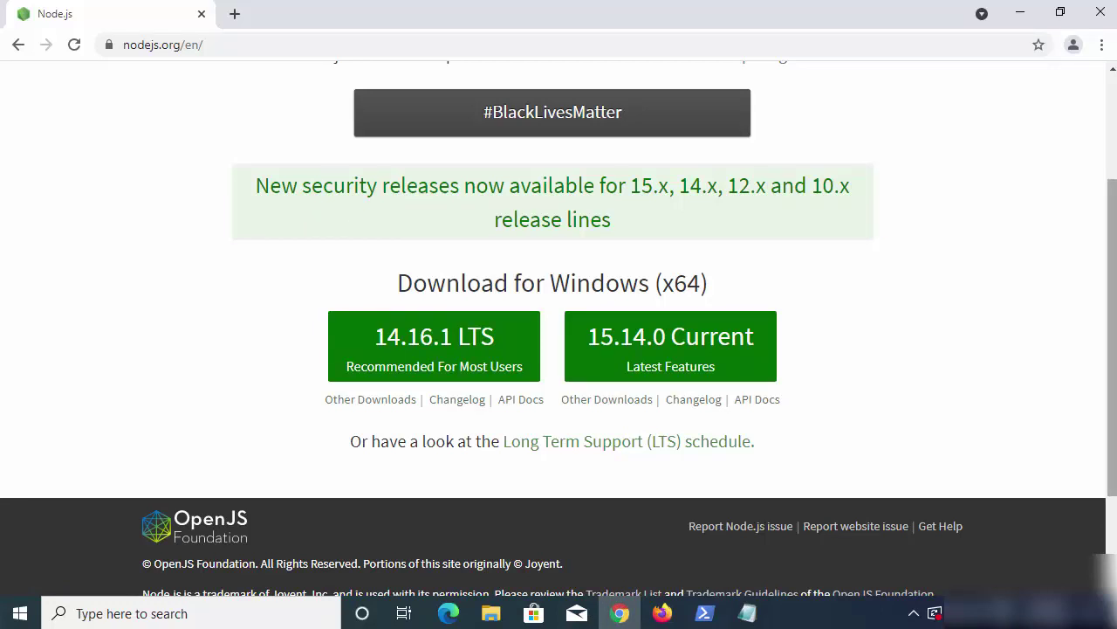
pyautogui.click(236, 16)
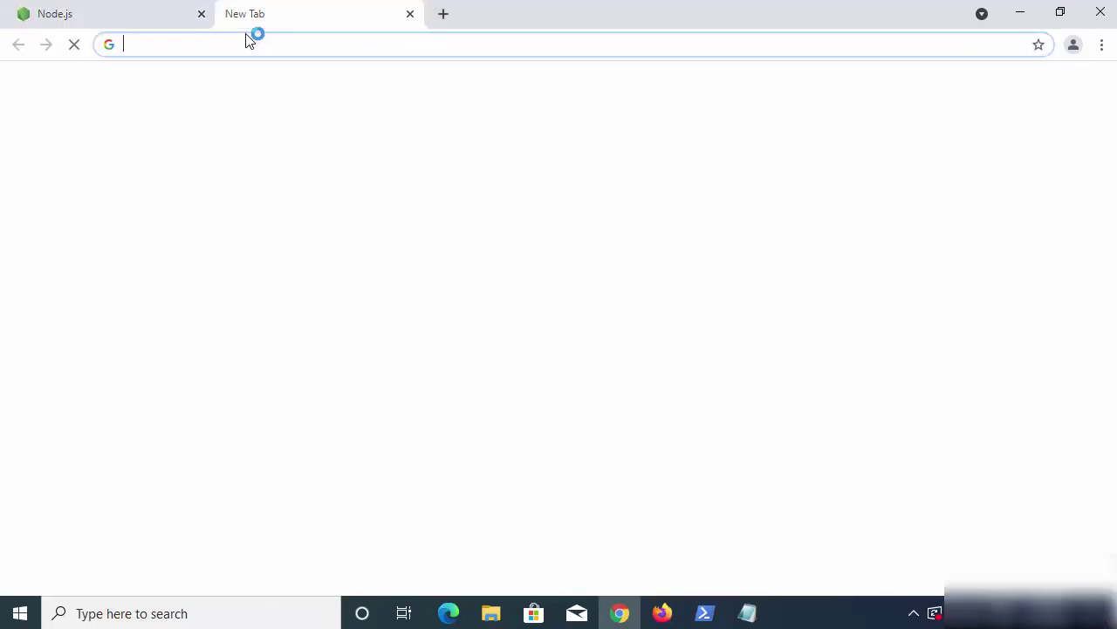
pyautogui.write('https://nodejs.org/en/docs/guides/getting-started-guide/')
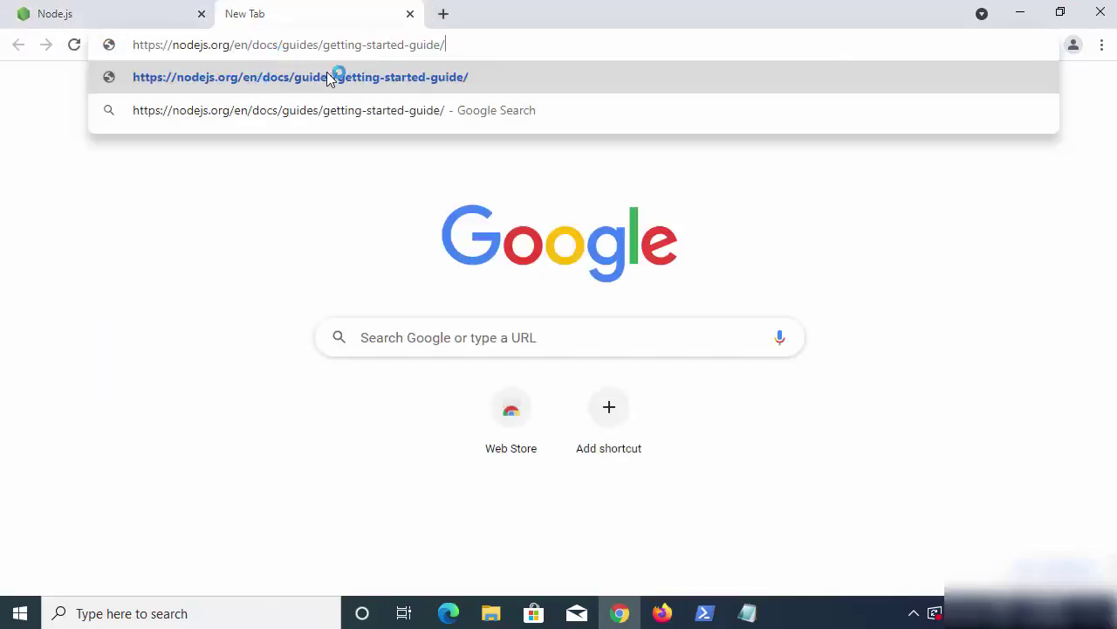
pyautogui.click(393, 80)
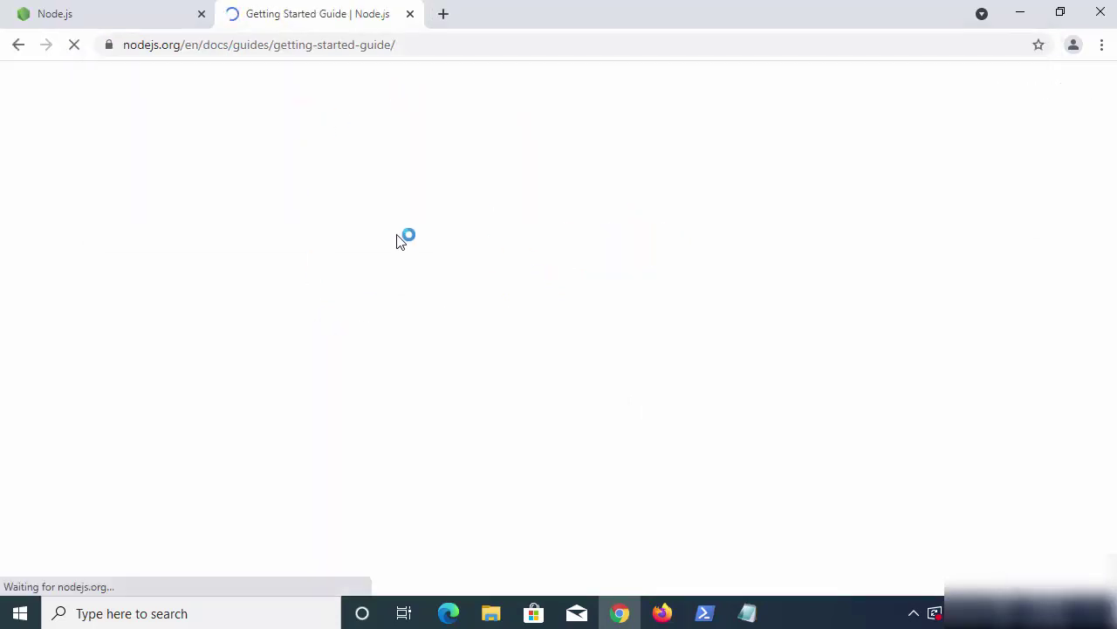
pyautogui.scroll(-2, 572, 350)
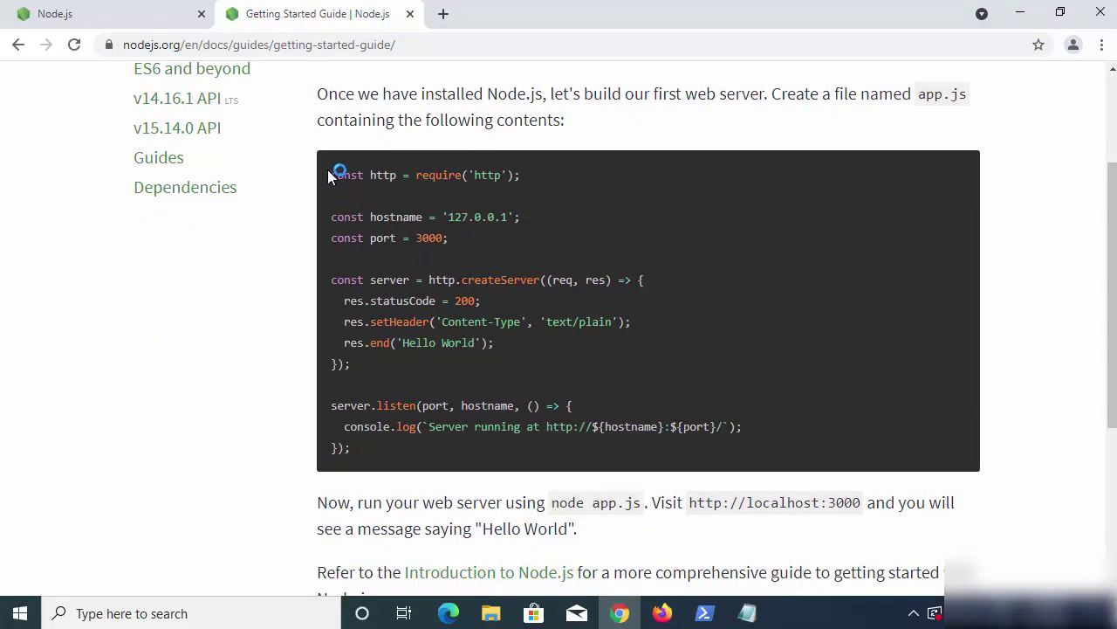
pyautogui.moveTo(328, 170); pyautogui.dragTo(682, 456)
pyautogui.hotkey('ctrl', 'c')
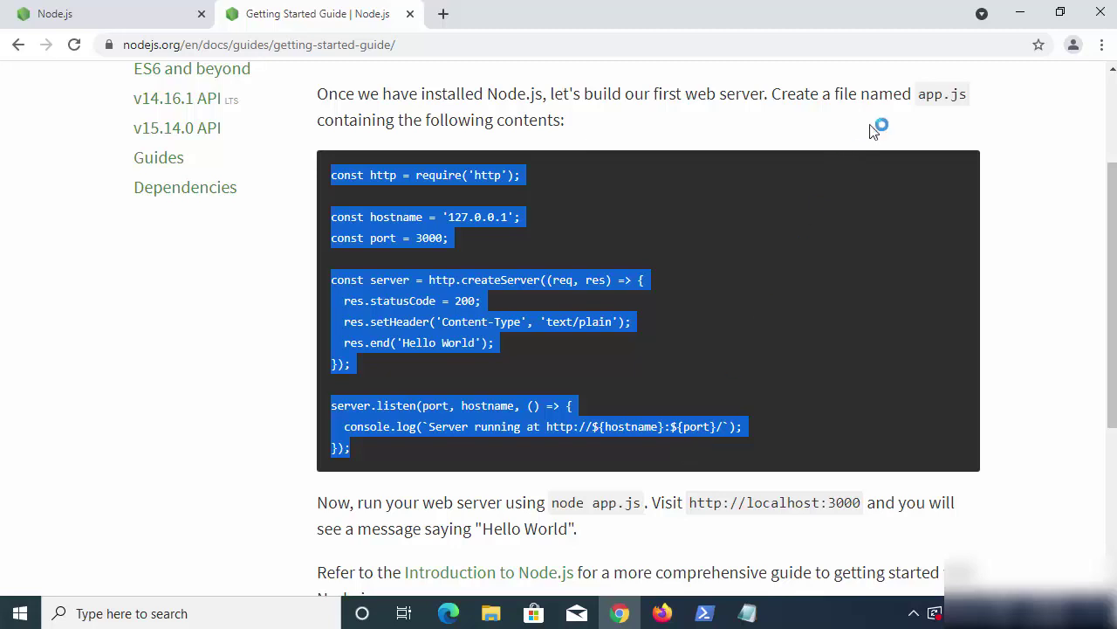
# - Return to Notepad, paste the copied server code into Hello.js and highlight the port value 3000
pyautogui.click(1020, 13)
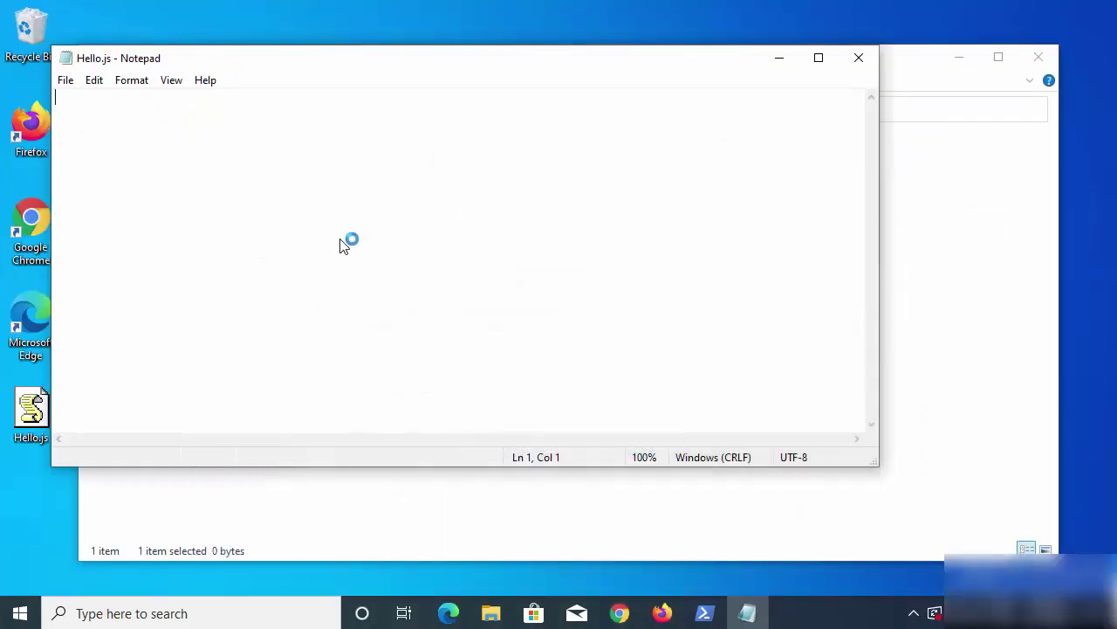
pyautogui.hotkey('ctrl', 'v')
pyautogui.click(220, 157)
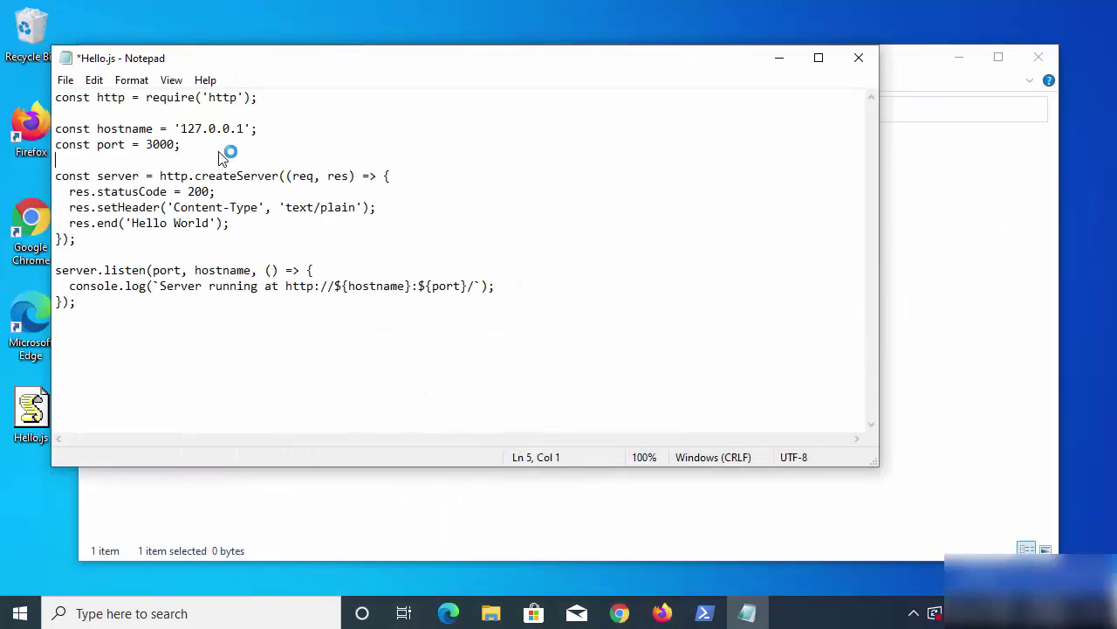
pyautogui.click(218, 179)
pyautogui.doubleClick(157, 148)
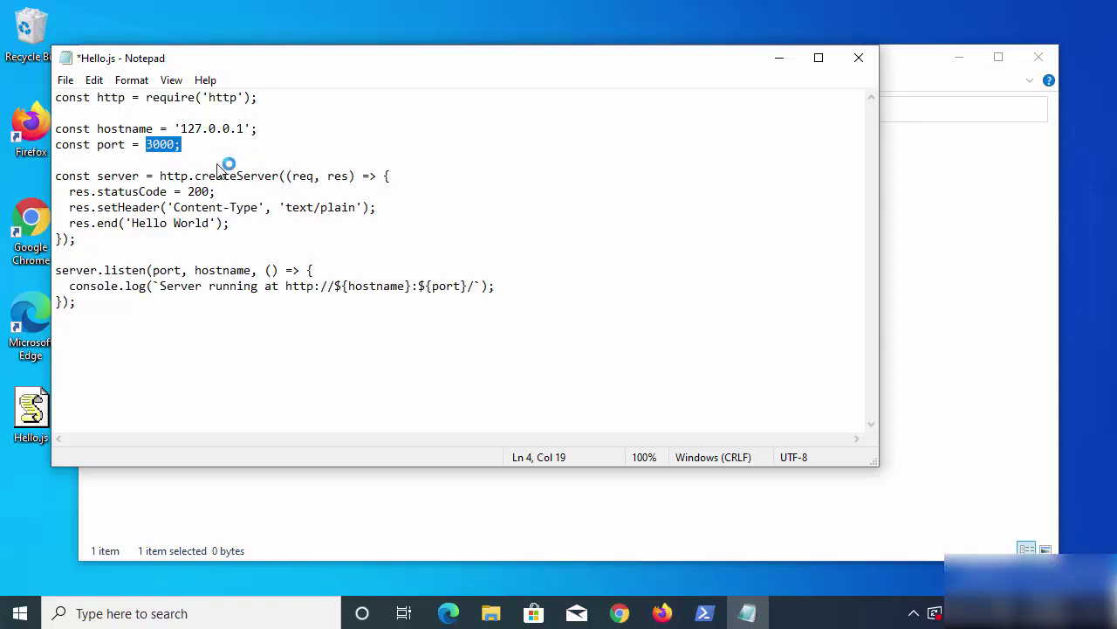
# - Save Hello.js and close Notepad
pyautogui.hotkey('ctrl', 's')
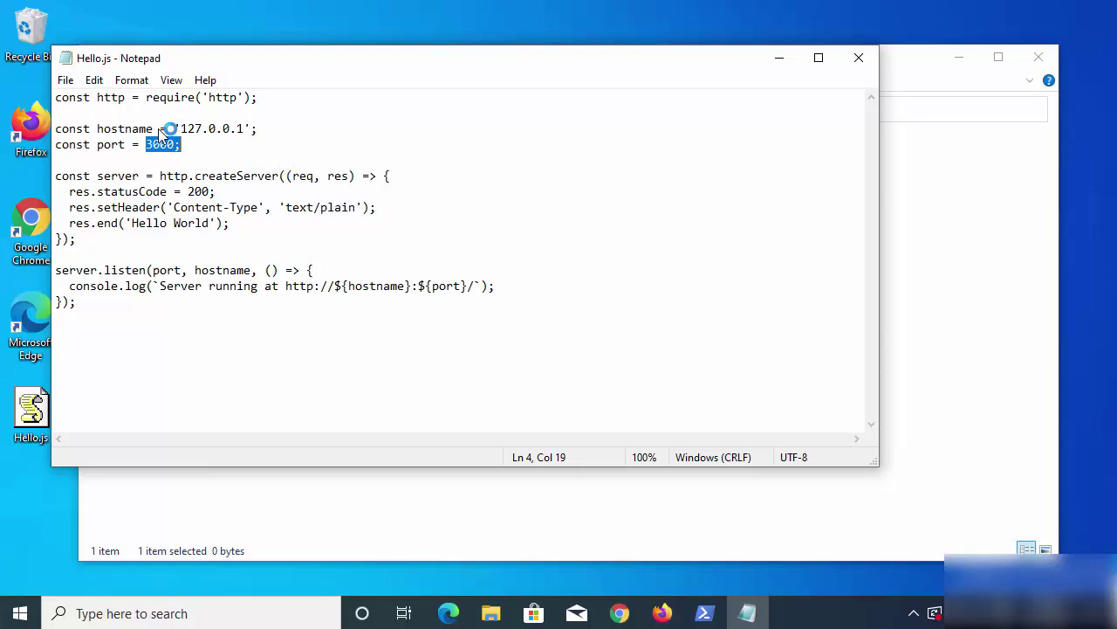
pyautogui.click(70, 83)
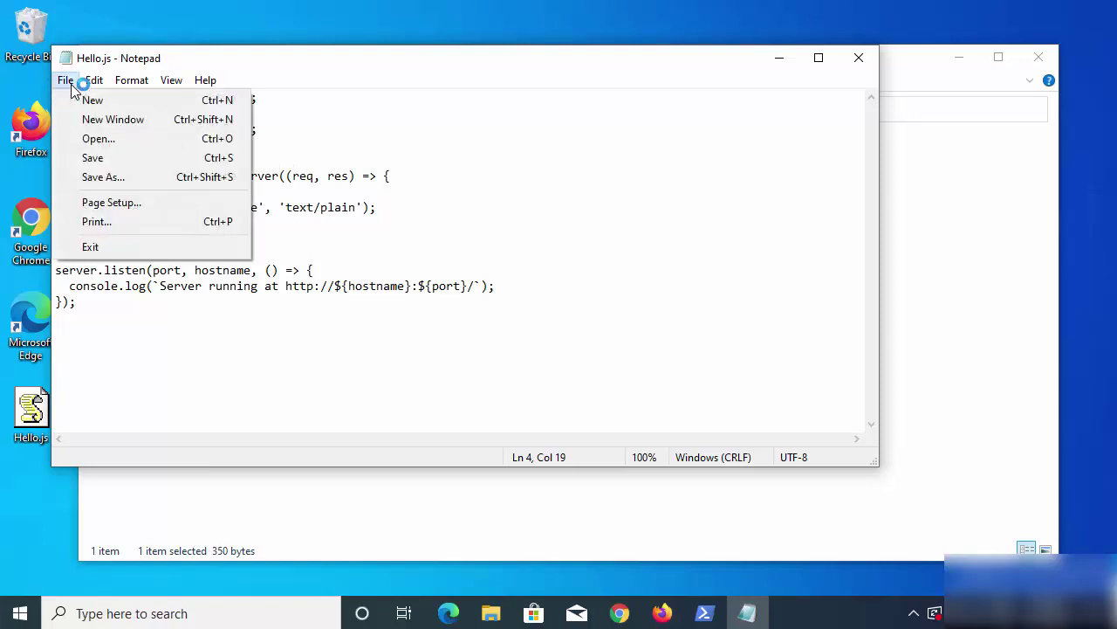
pyautogui.click(96, 158)
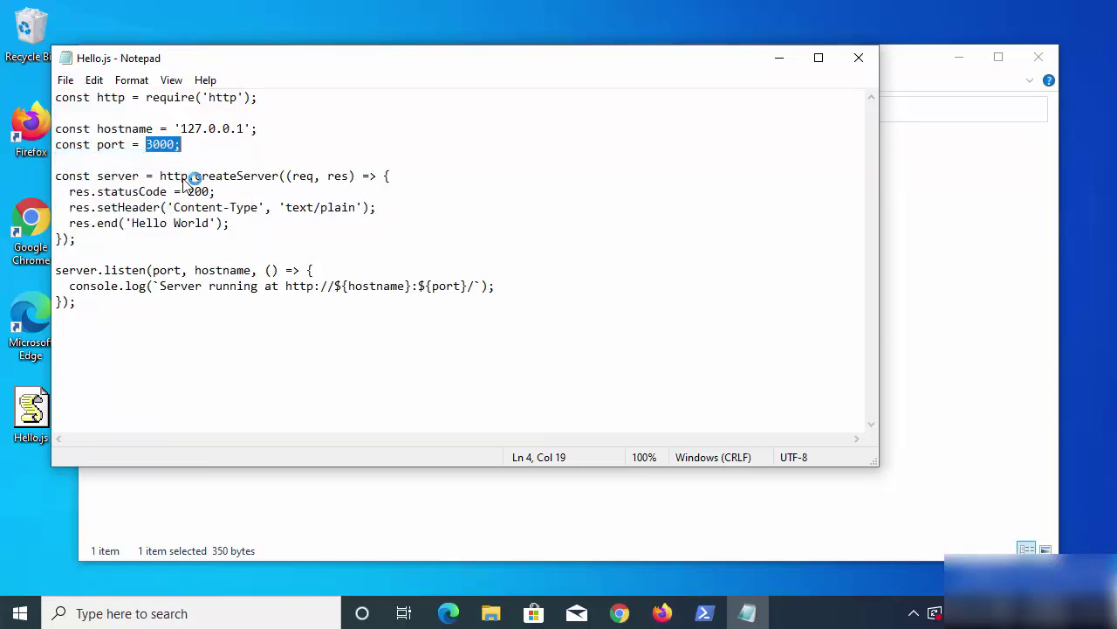
pyautogui.click(859, 61)
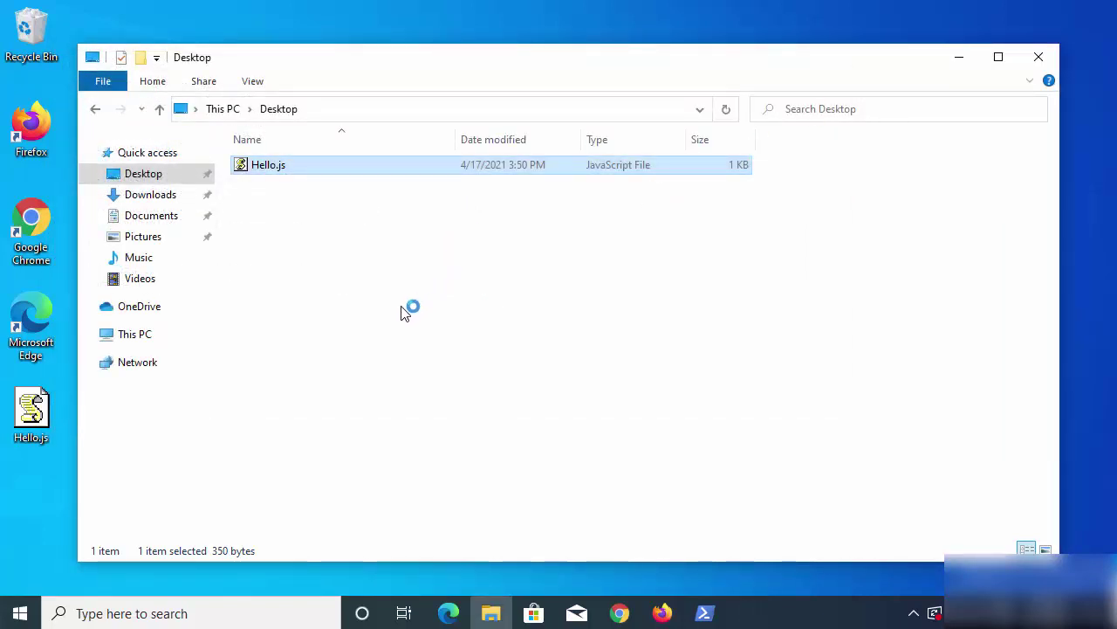
# - Open a PowerShell window in the Desktop folder and start the server with node Hello.js
pyautogui.click(297, 286)
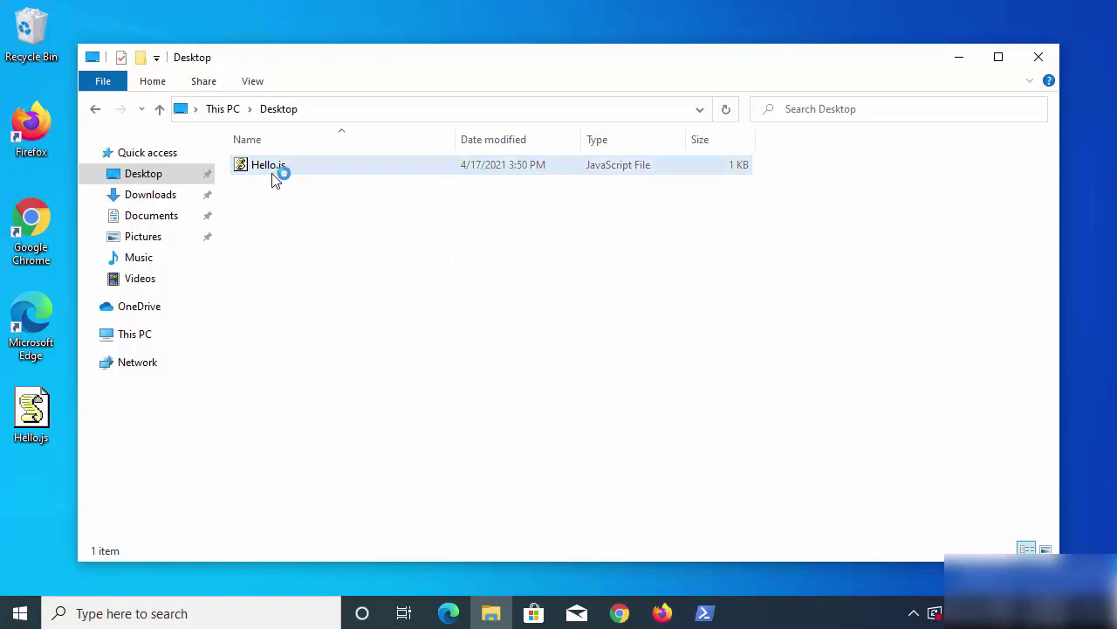
pyautogui.press('shift')
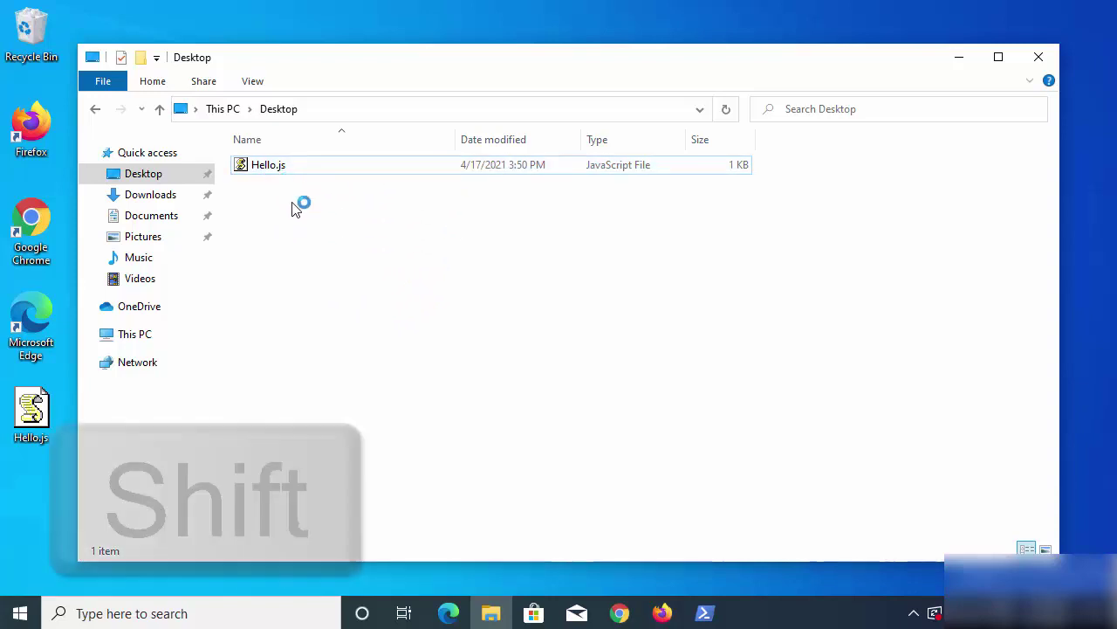
pyautogui.keyDown('shift'); pyautogui.rightClick(321, 238); pyautogui.keyUp('shift')
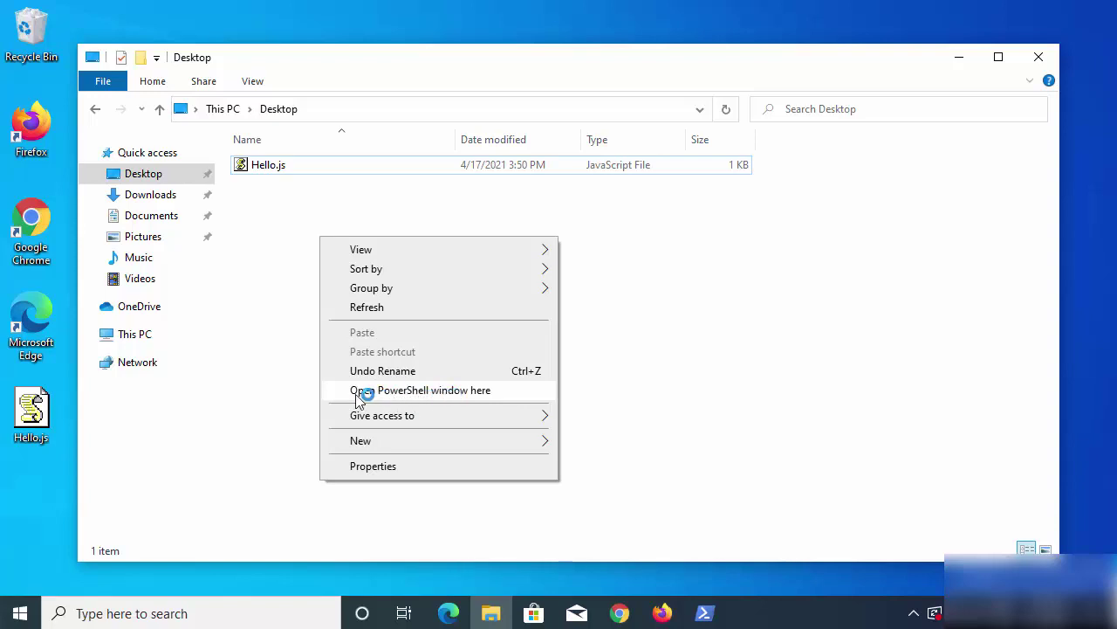
pyautogui.click(422, 393)
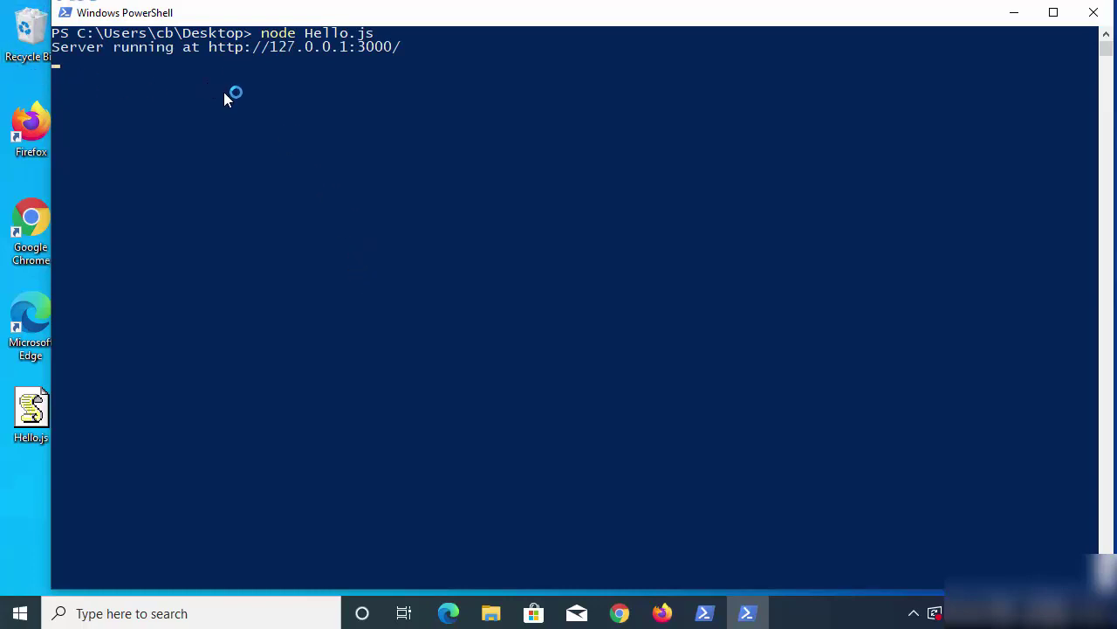
# - Highlight the server's address and port in the PowerShell output, and load 127.0.0.1:3000 in a new Chrome tab
pyautogui.moveTo(265, 46); pyautogui.dragTo(319, 49)
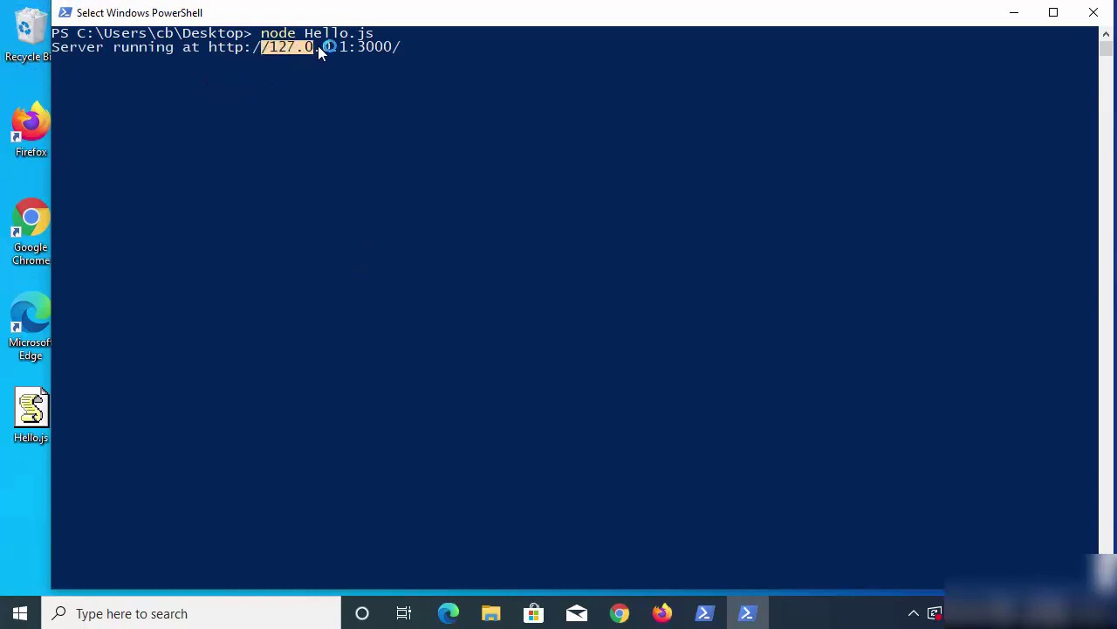
pyautogui.click(355, 48)
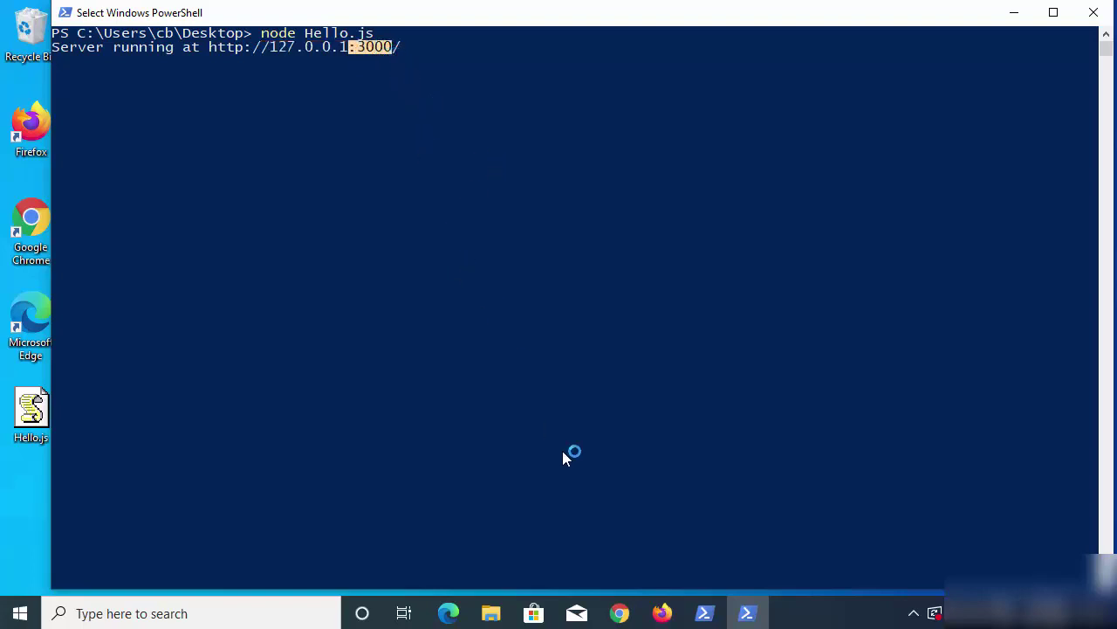
pyautogui.click(619, 613)
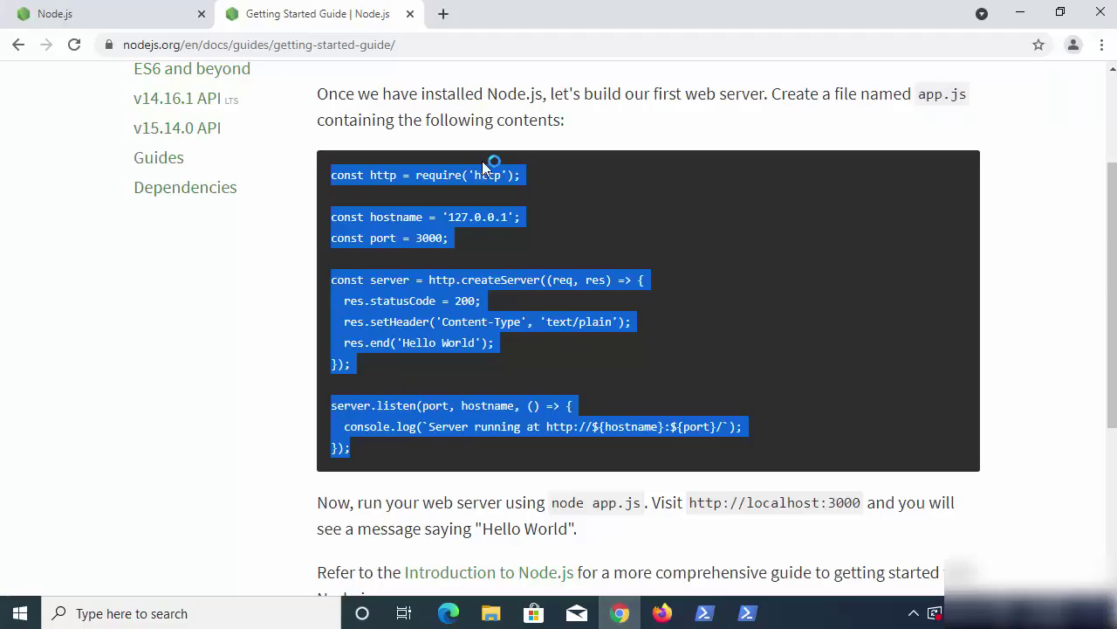
pyautogui.click(444, 13)
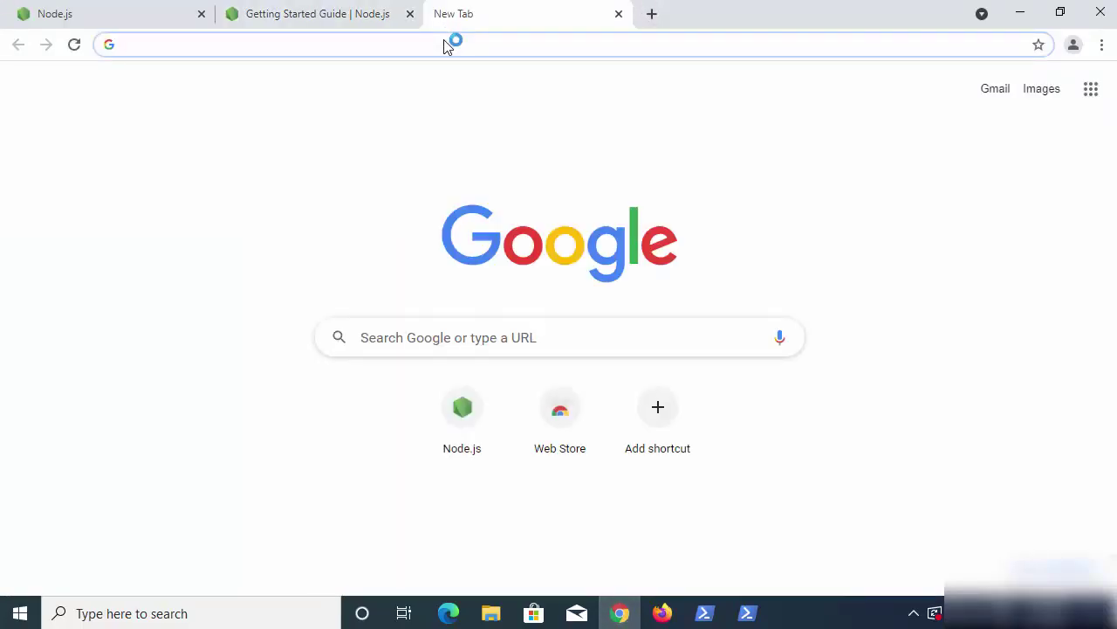
pyautogui.write('127.0.0.')
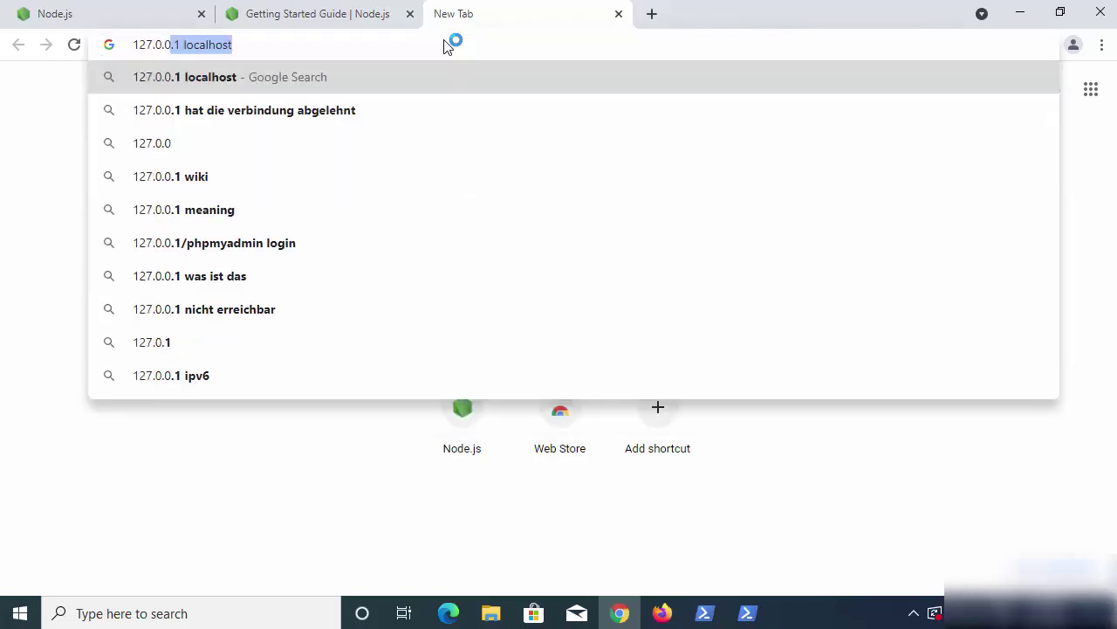
pyautogui.press('BackSpace')
pyautogui.write('1')
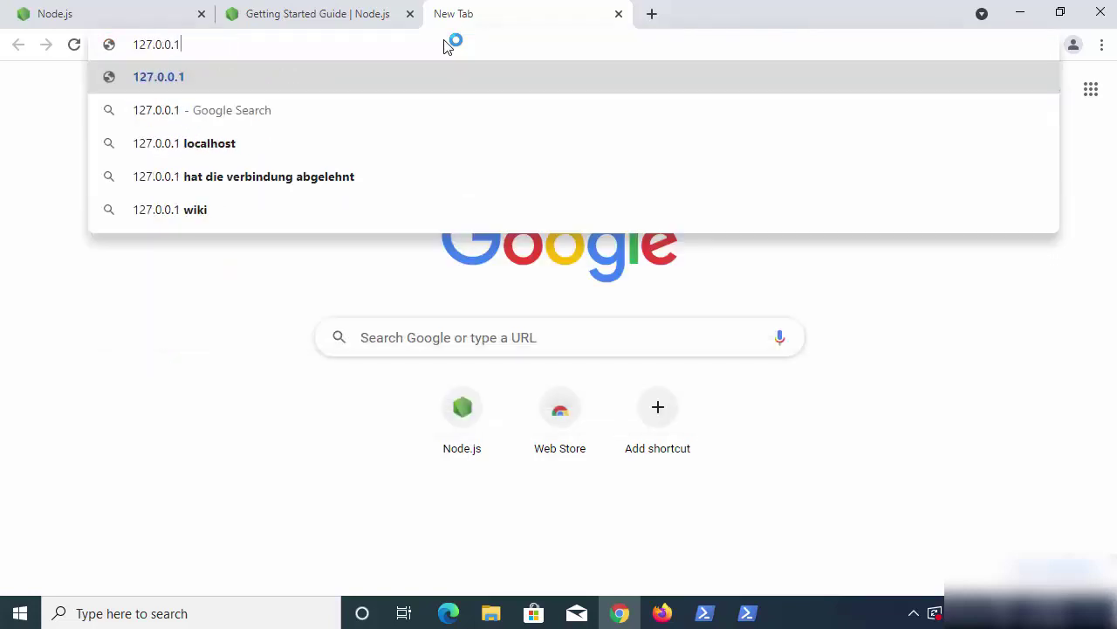
pyautogui.write(':3000')
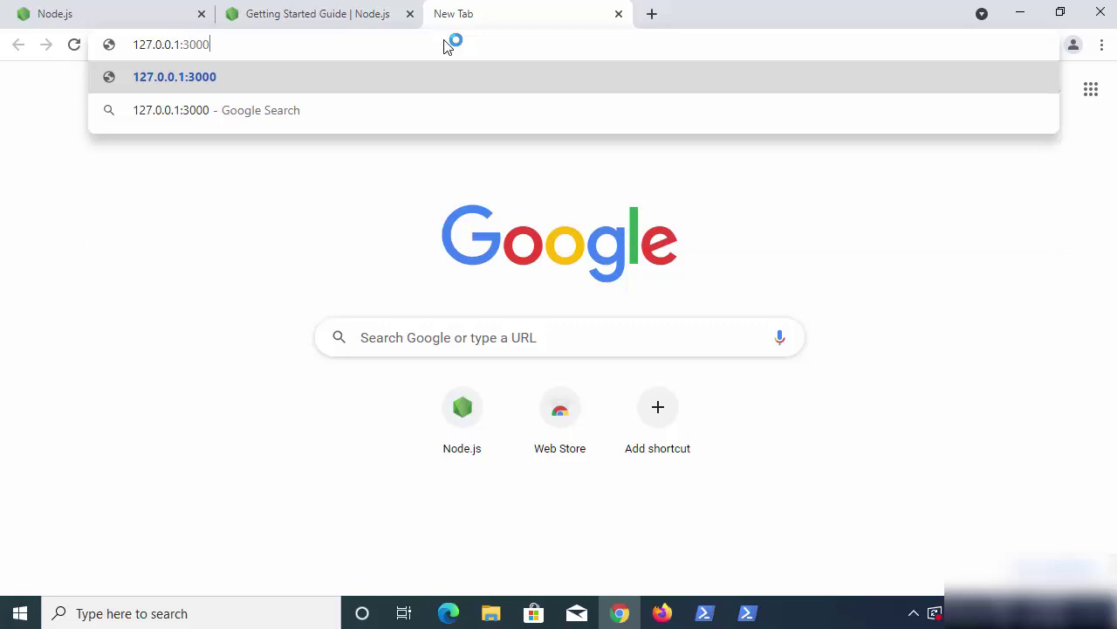
pyautogui.press('Return')
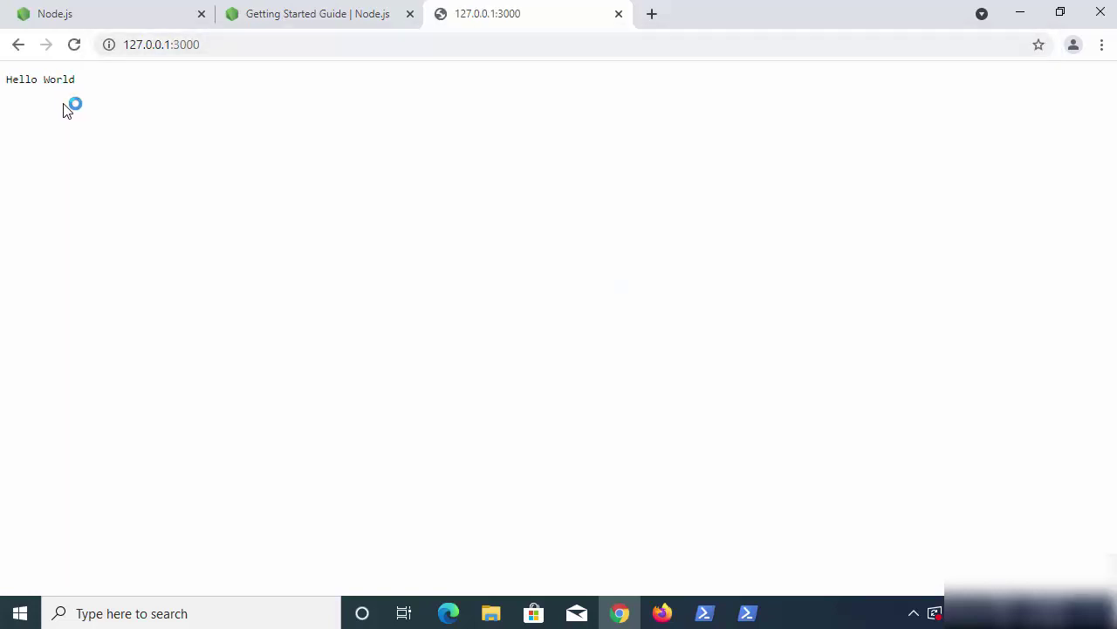
# - Enlarge the page served at 127.0.0.1:3000 by four zoom levels to read its text
pyautogui.hotkey('ctrl', '+')
pyautogui.hotkey('ctrl', '+')
pyautogui.hotkey('ctrl', '+')
pyautogui.hotkey('ctrl', '+')
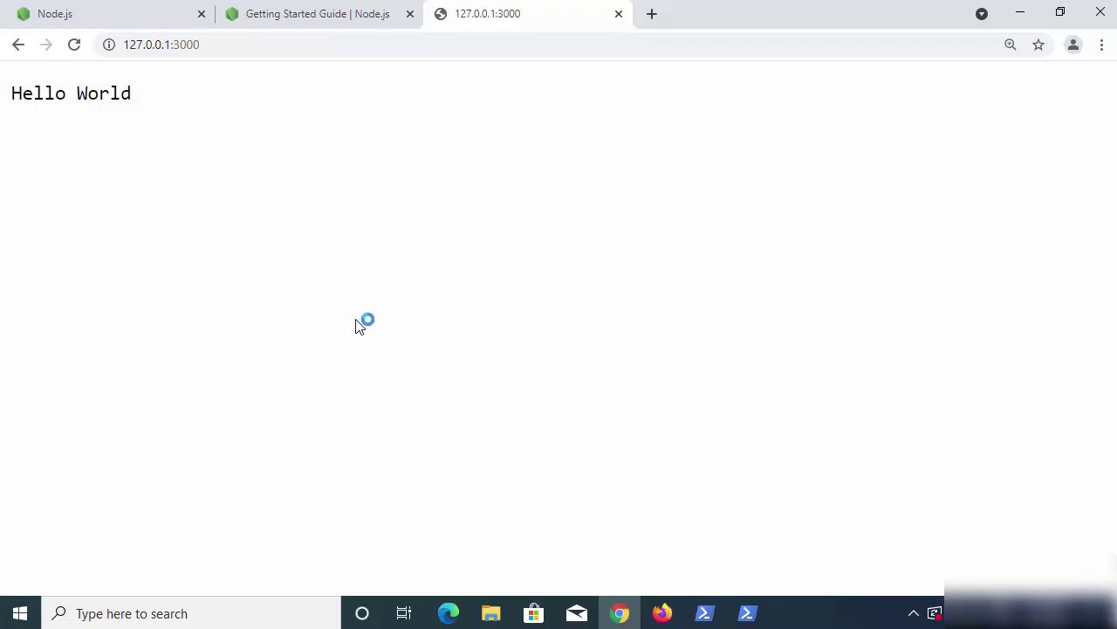
pyautogui.moveTo(620, 613)
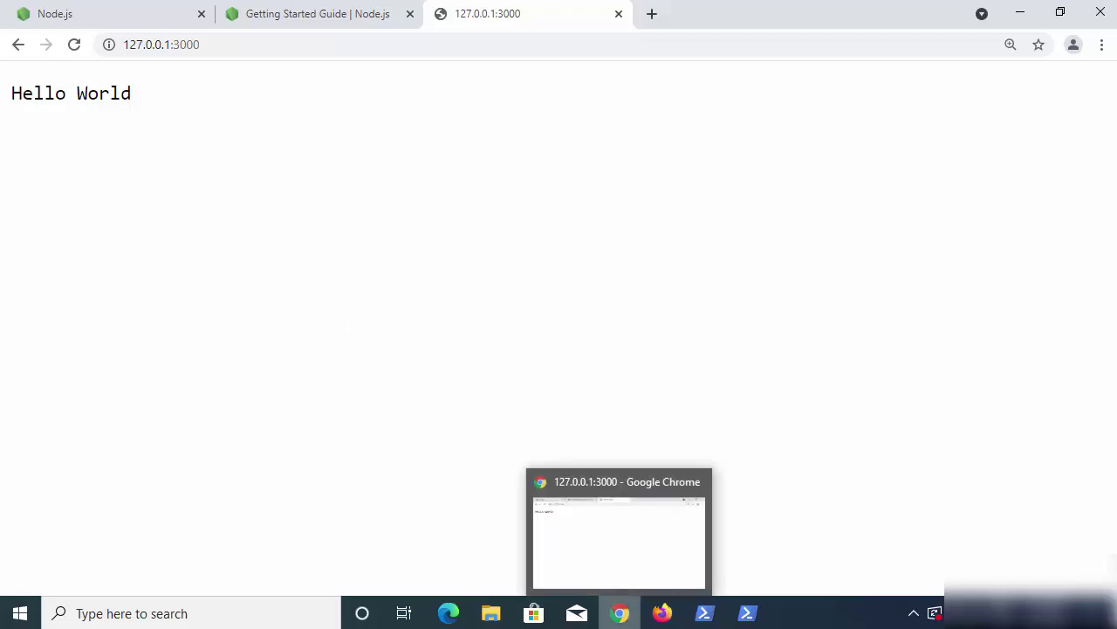